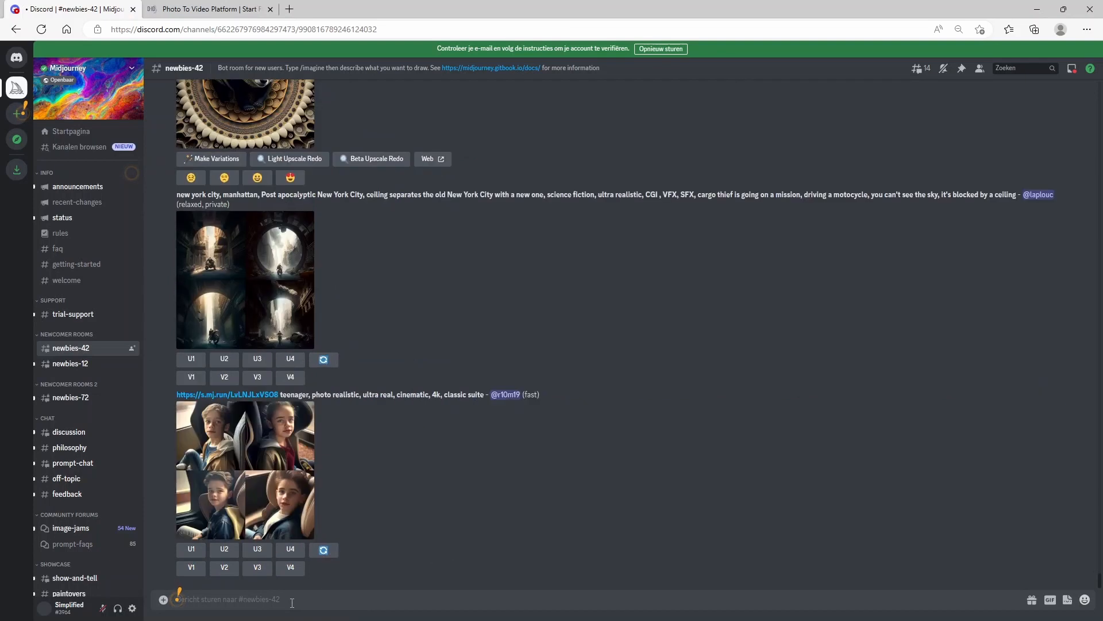
Step: Submit an /imagine prompt "sad boy looking down, portrait, warchild --v 4" to the Midjourney bot
text(i)
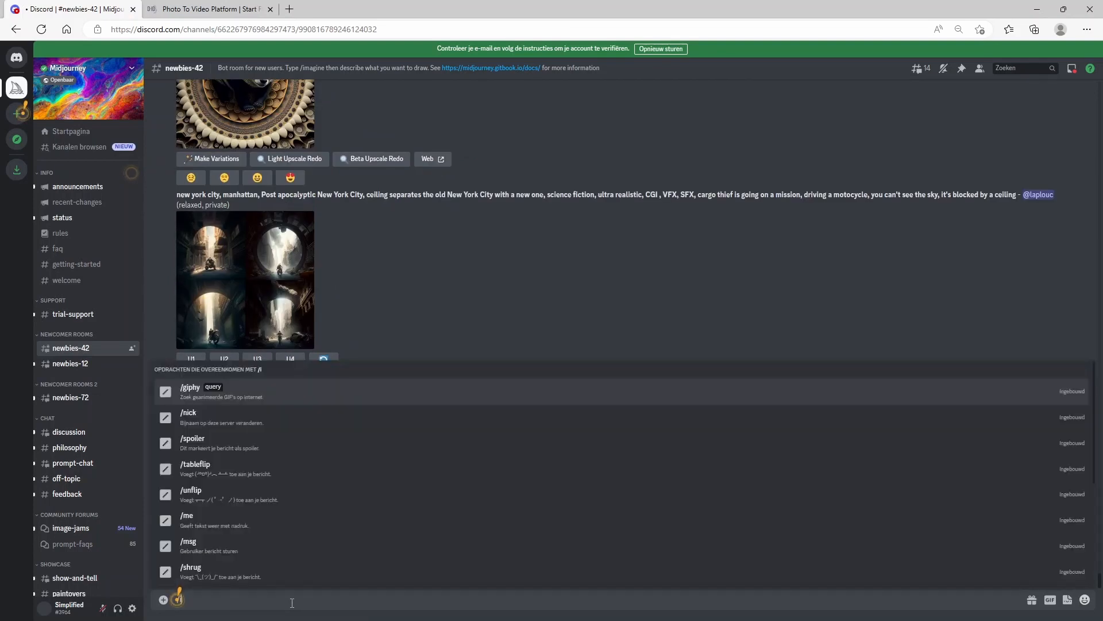
text(magine prompt)
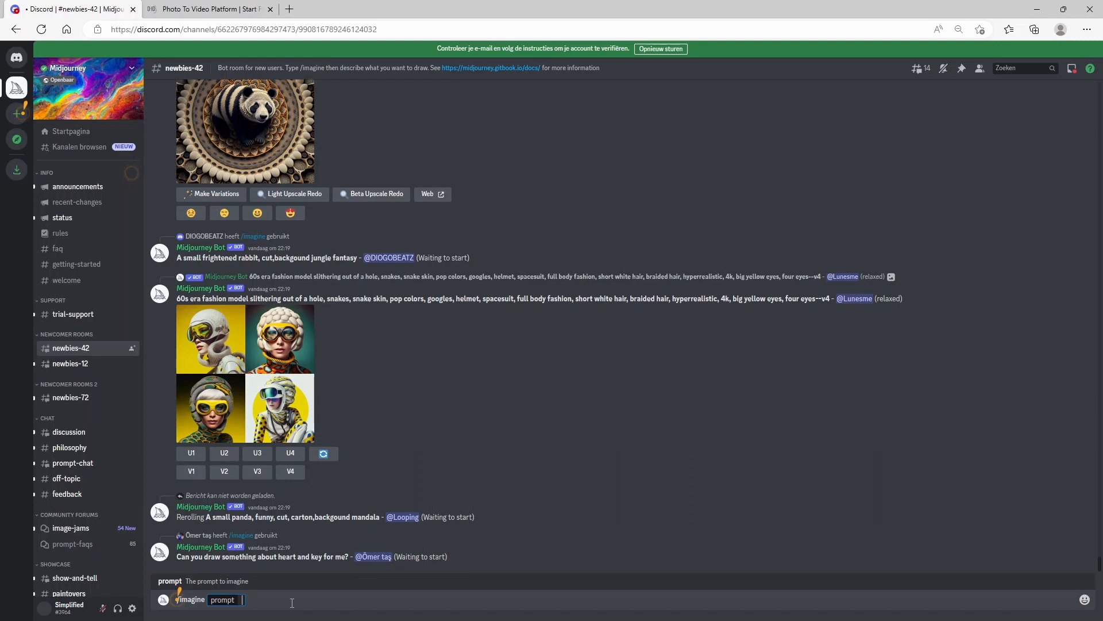
text(sad boy)
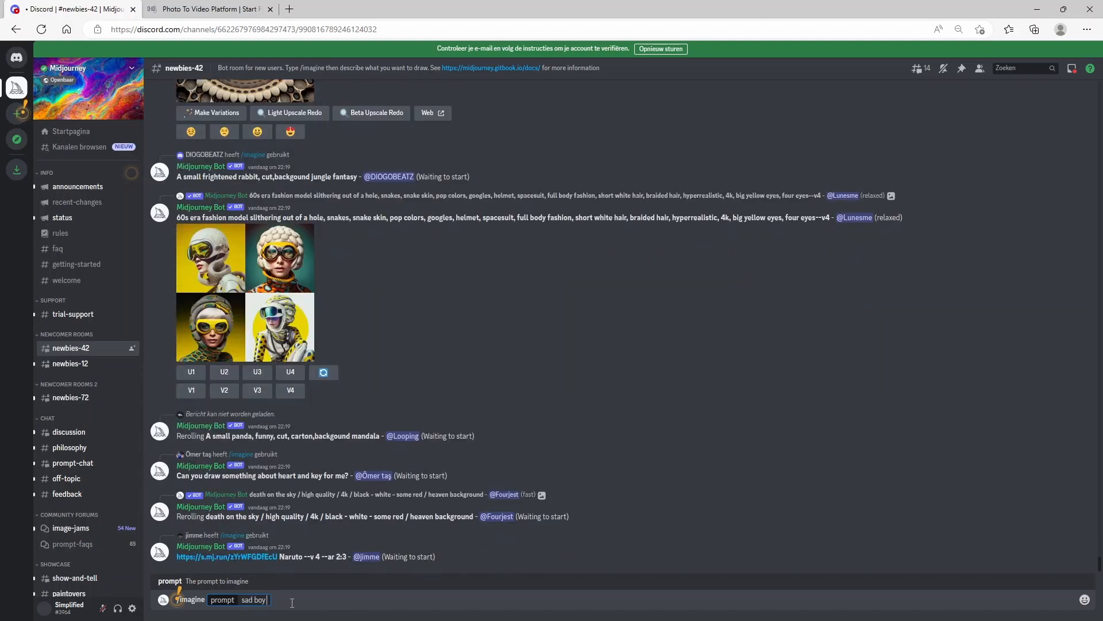
text( looking down)
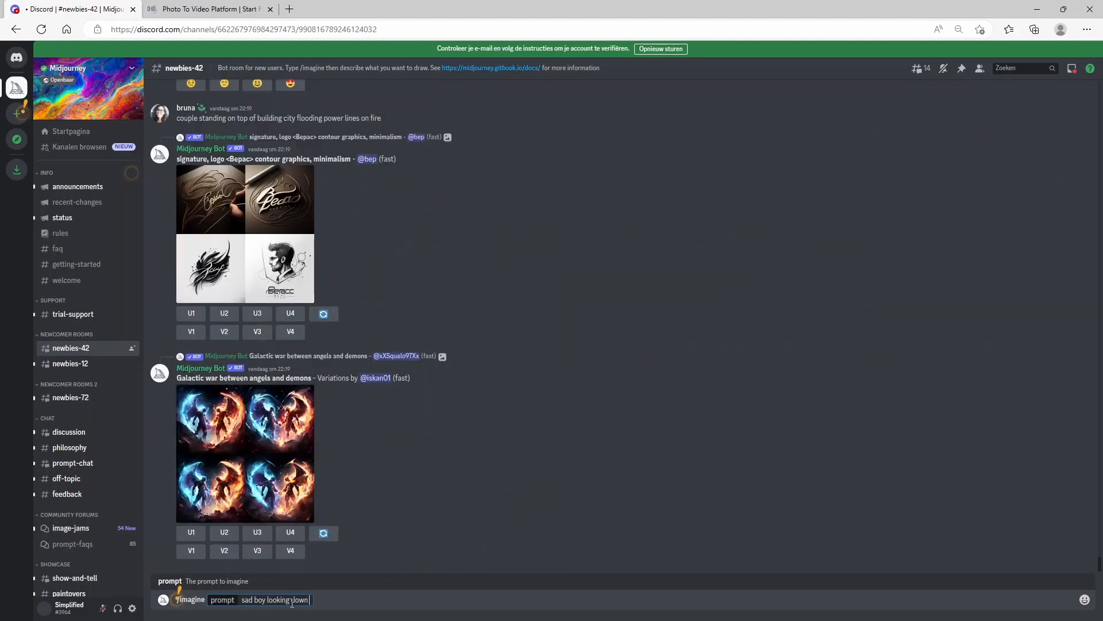
text(, portrait, warchild)
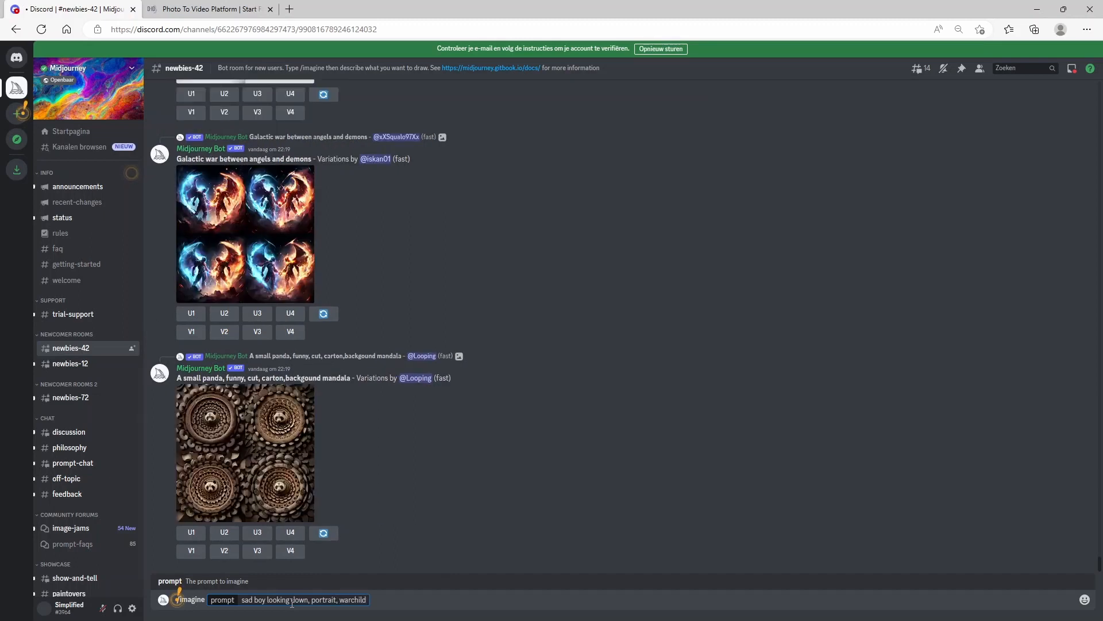
text( --v 4)
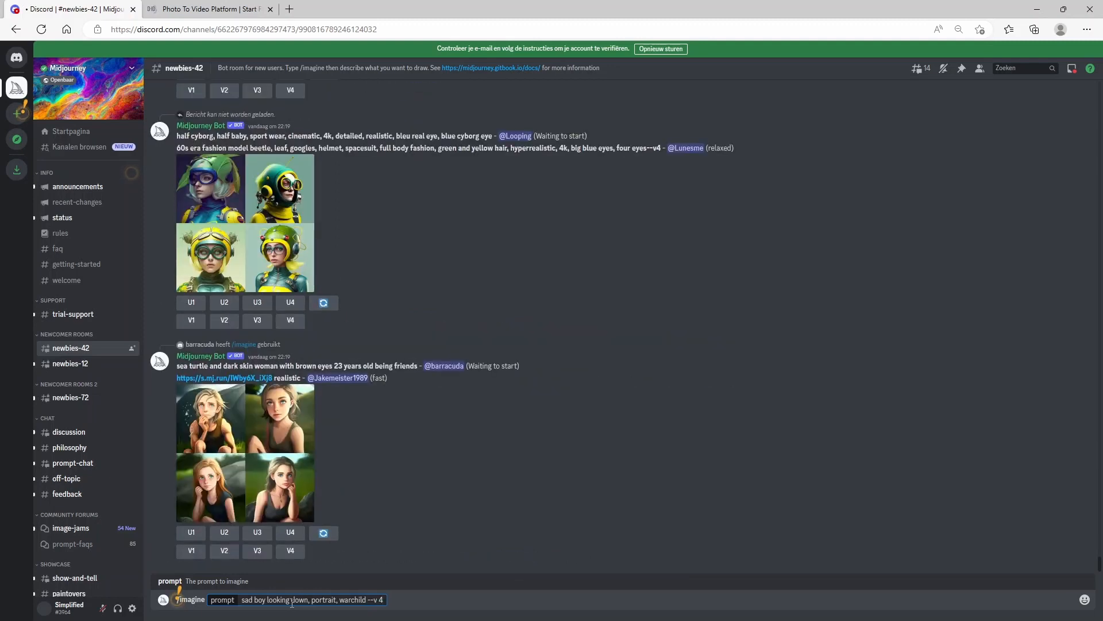
key(Return)
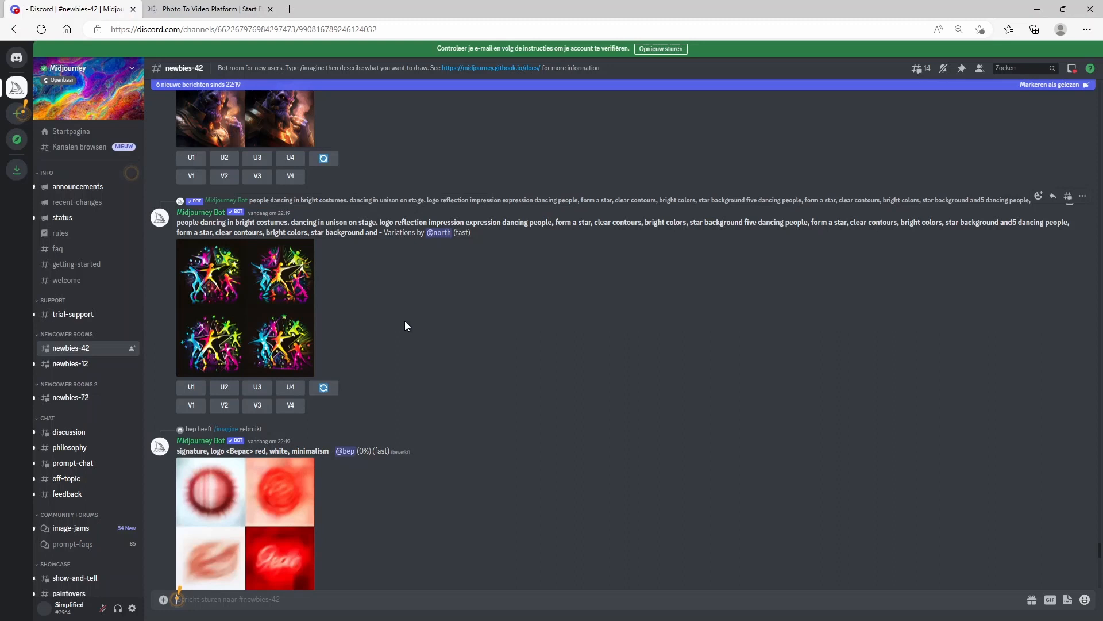
Step: Scroll through the channel to locate the generated sad boy image grid
scroll(398, 333, up, 4)
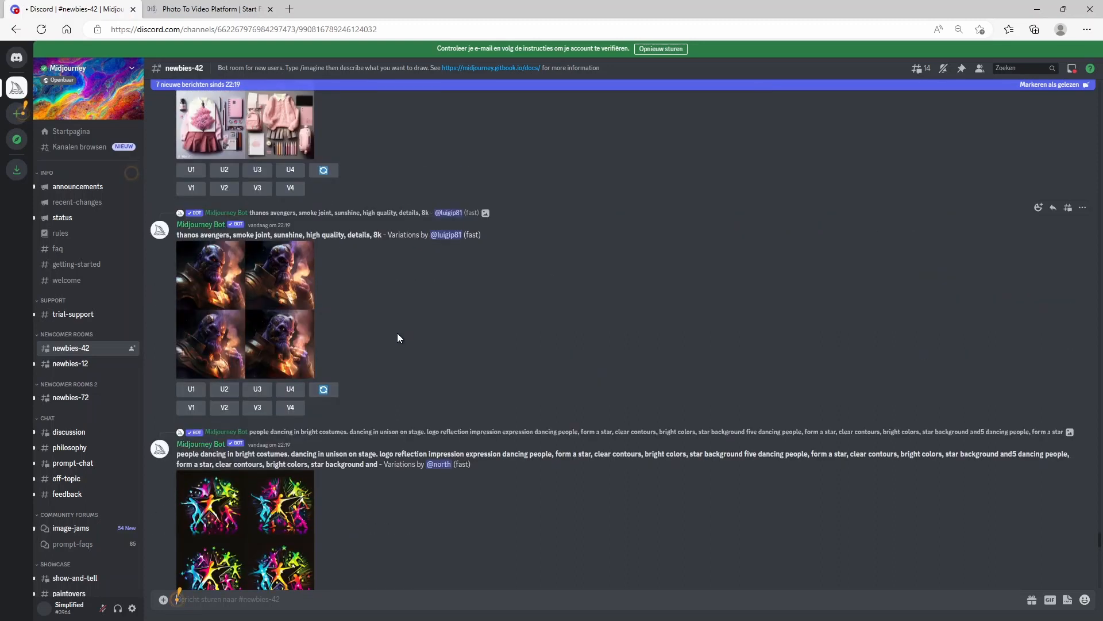
scroll(398, 333, down, 5)
scroll(397, 332, down, 10)
scroll(398, 332, down, 5)
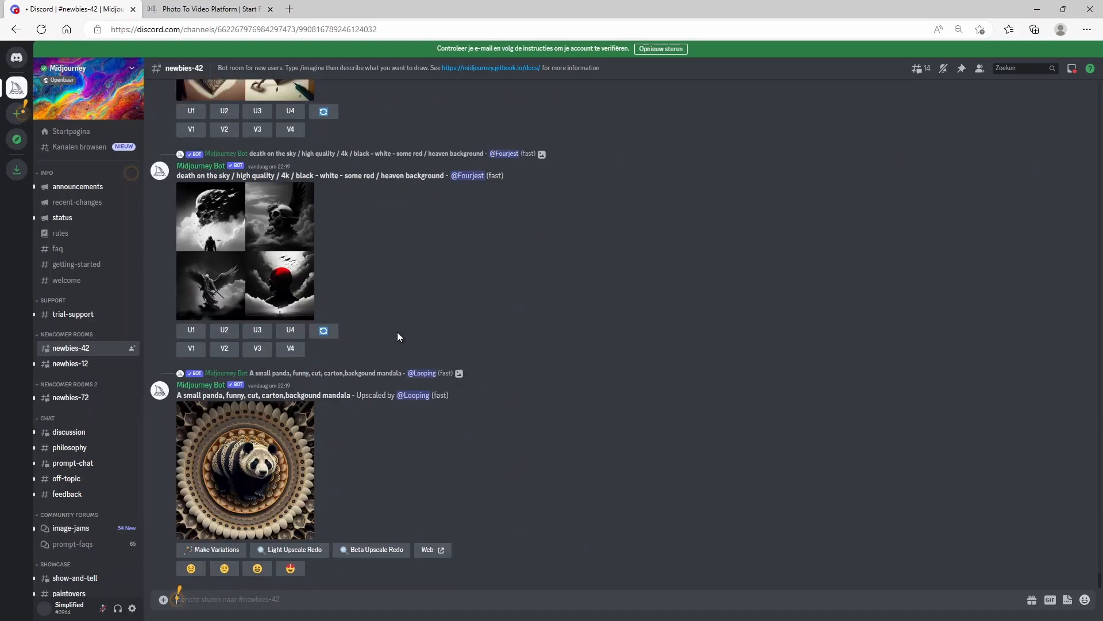
scroll(397, 337, up, 20)
scroll(398, 350, up, 20)
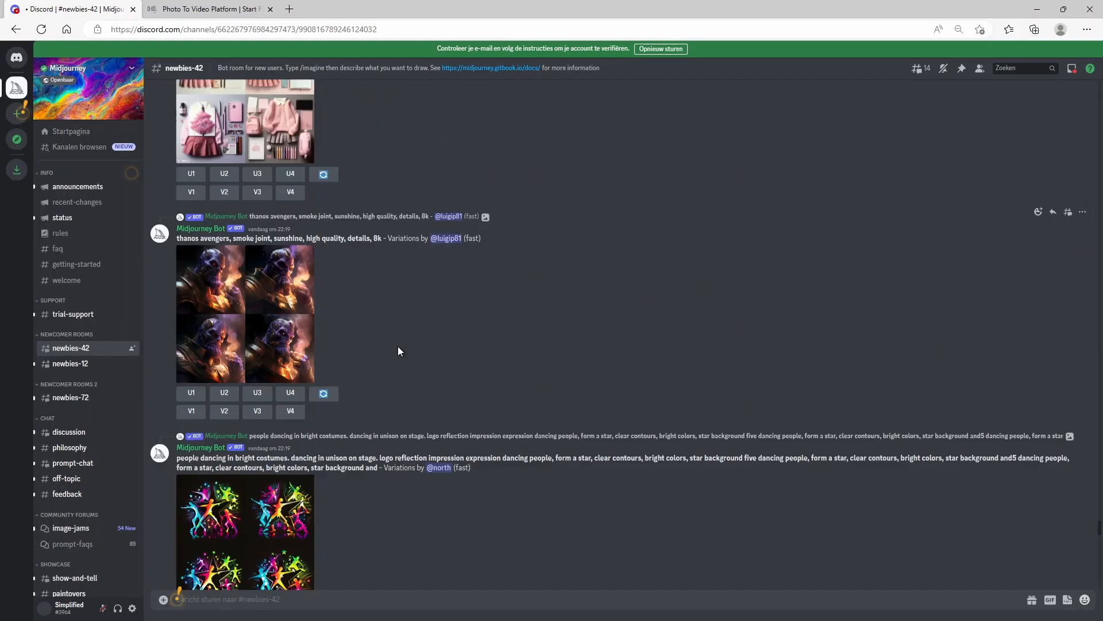
scroll(397, 350, up, 4)
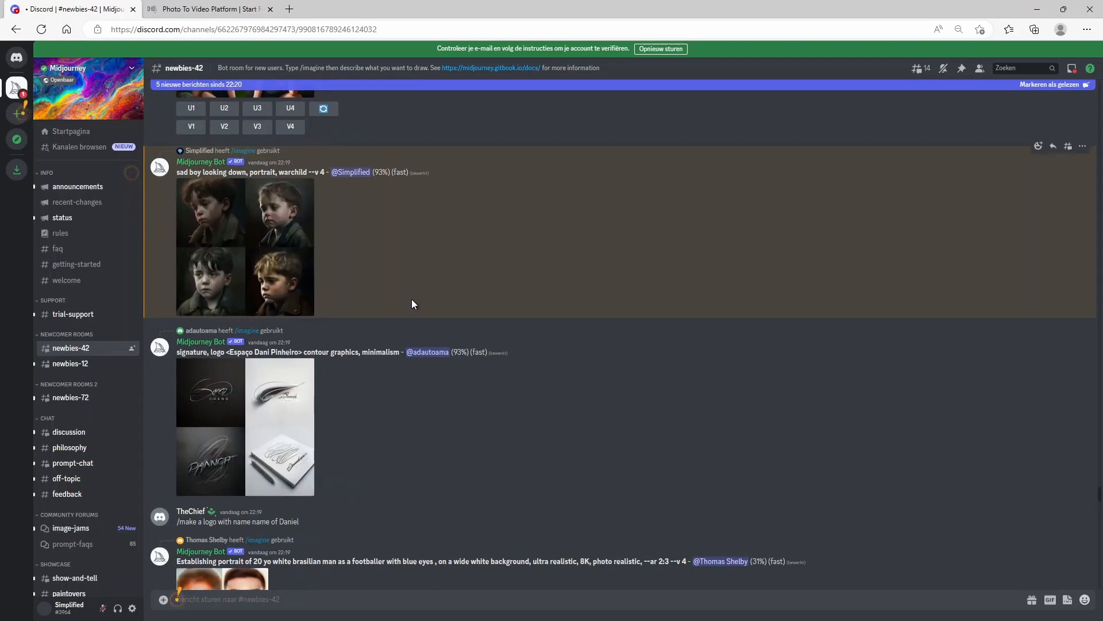
scroll(348, 302, up, 5)
scroll(346, 329, down, 20)
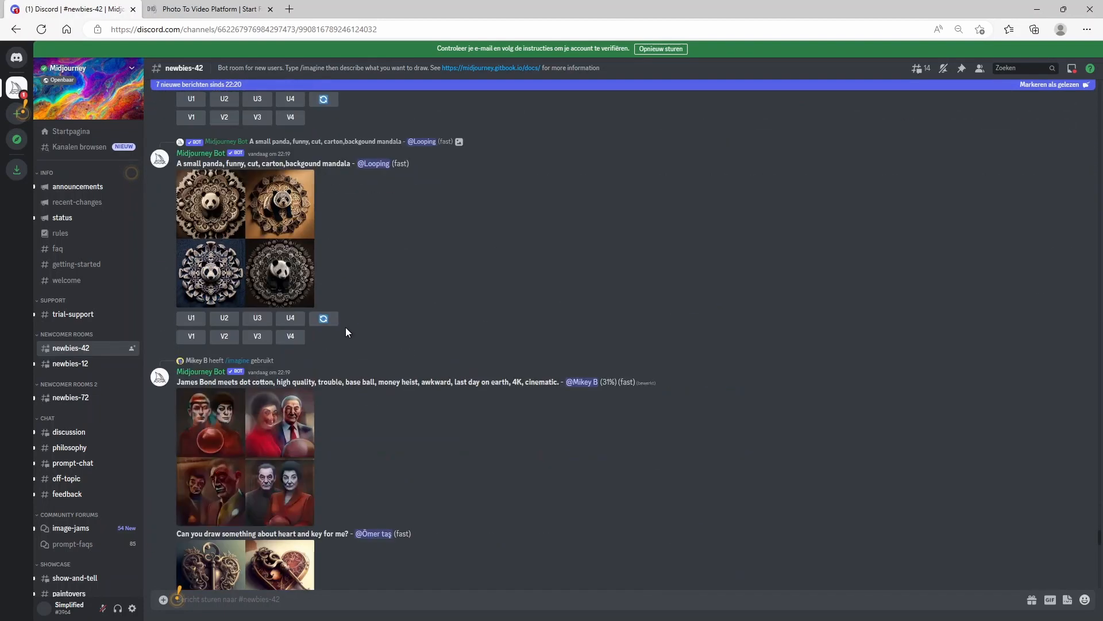
scroll(346, 329, up, 3)
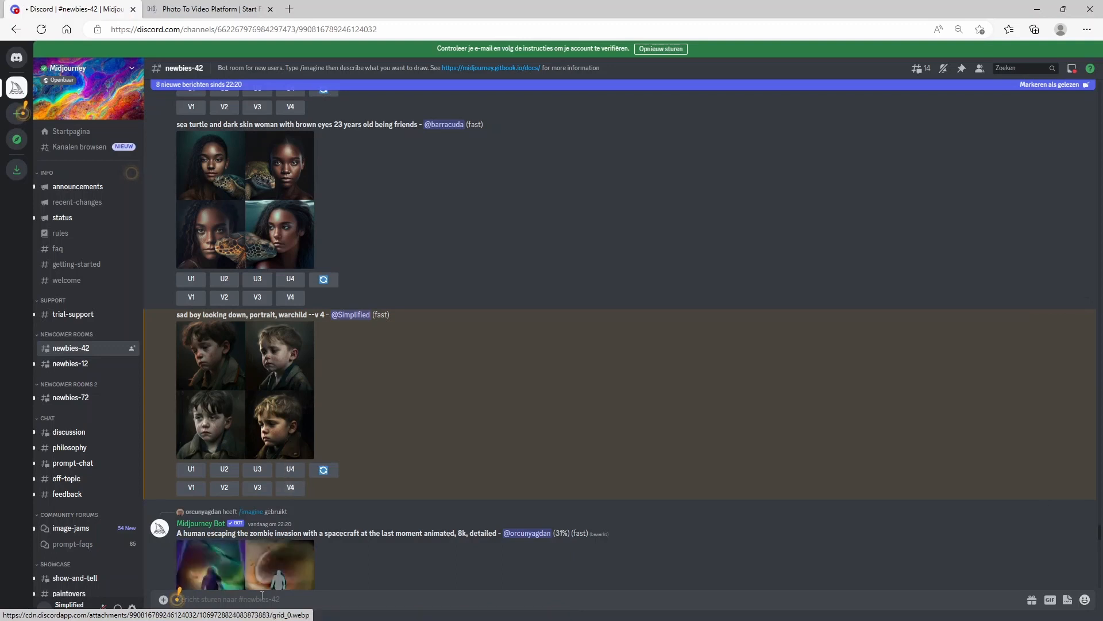
Step: Submit a new /imagine prompt "sad boy looking straight into the camera, warchild, portrait, highly detailed, 32k --v 4"
text(/imagine)
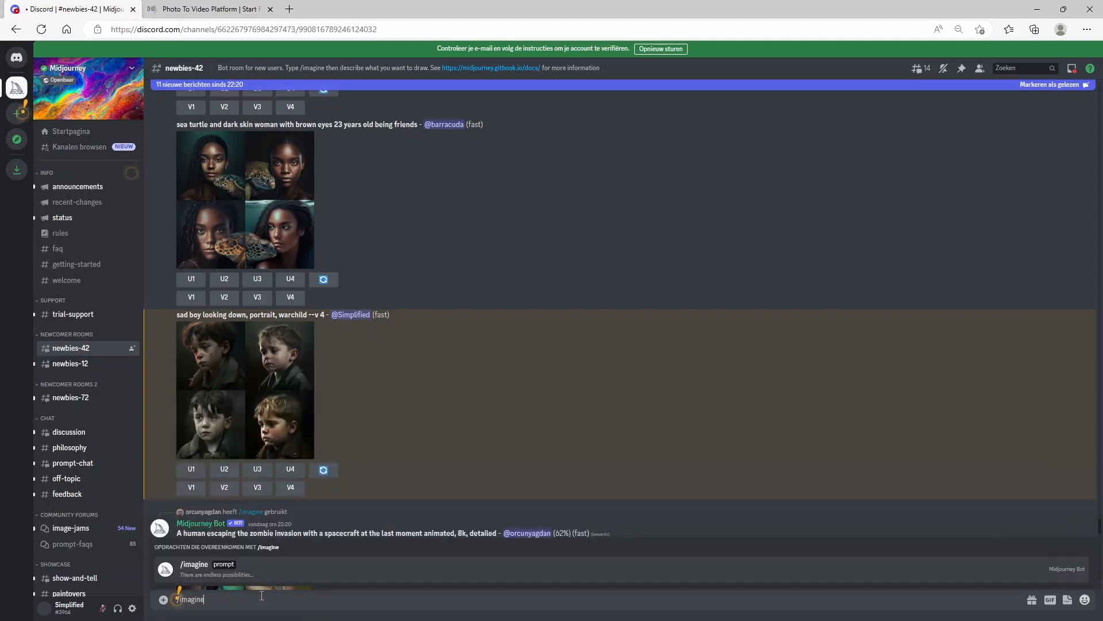
key(space)
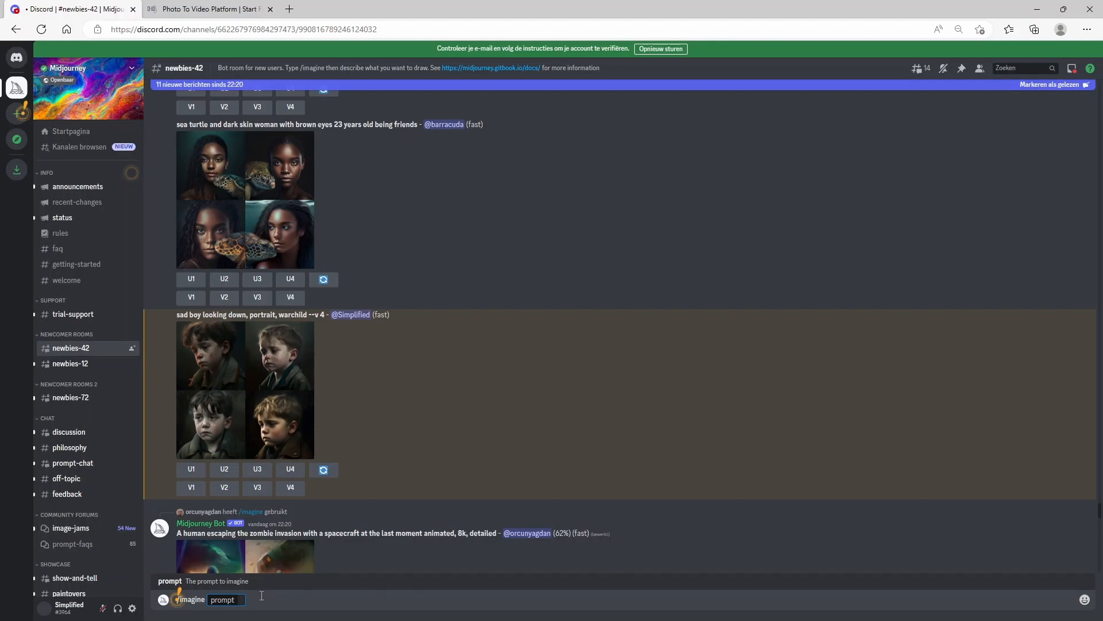
text(sad boy looking straig)
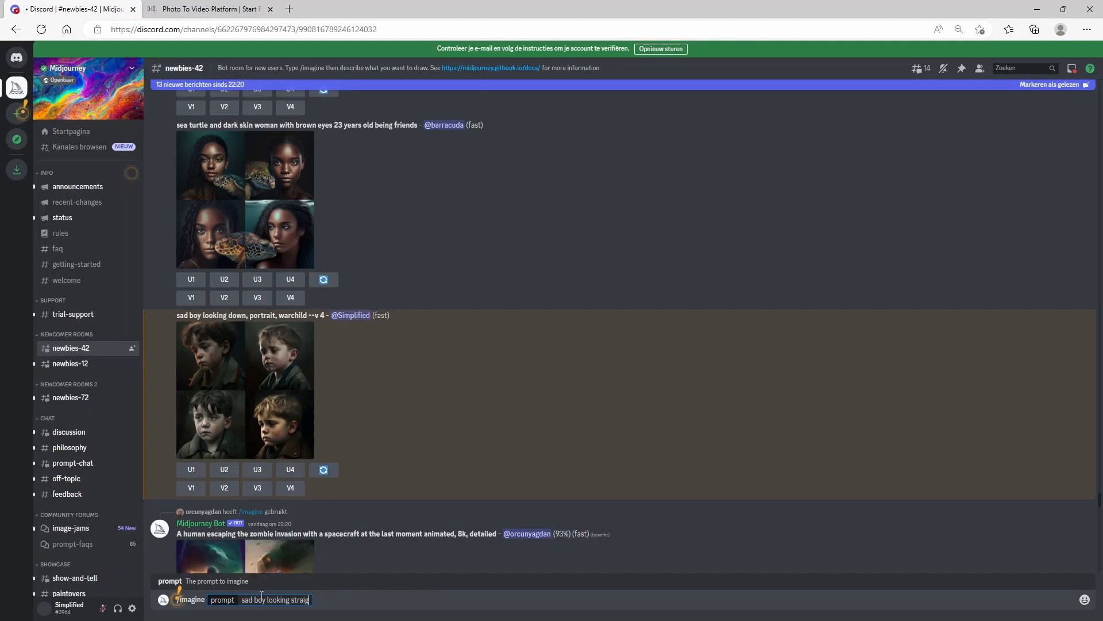
text(ht into the camera)
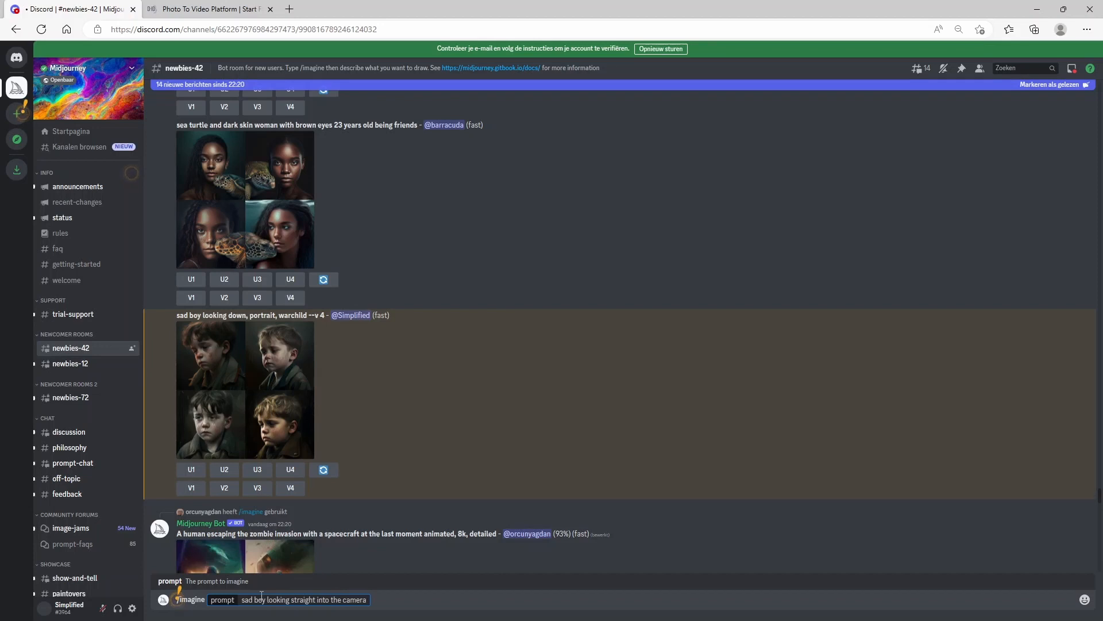
text(, warchild, highly detailed, 32k --v 4)
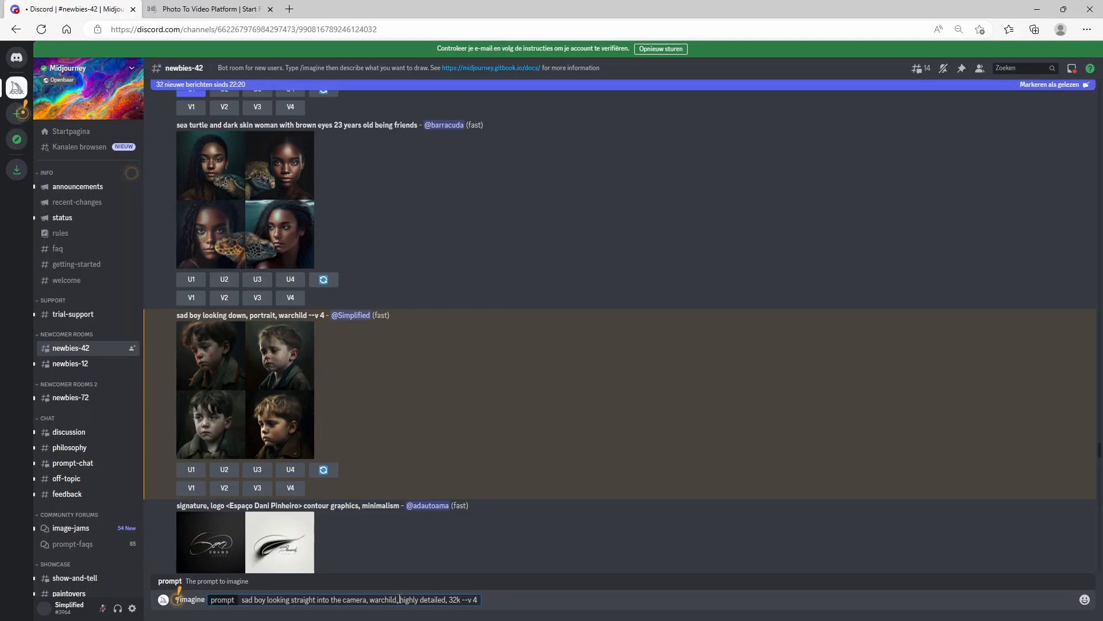
text(portrait,)
key(Return)
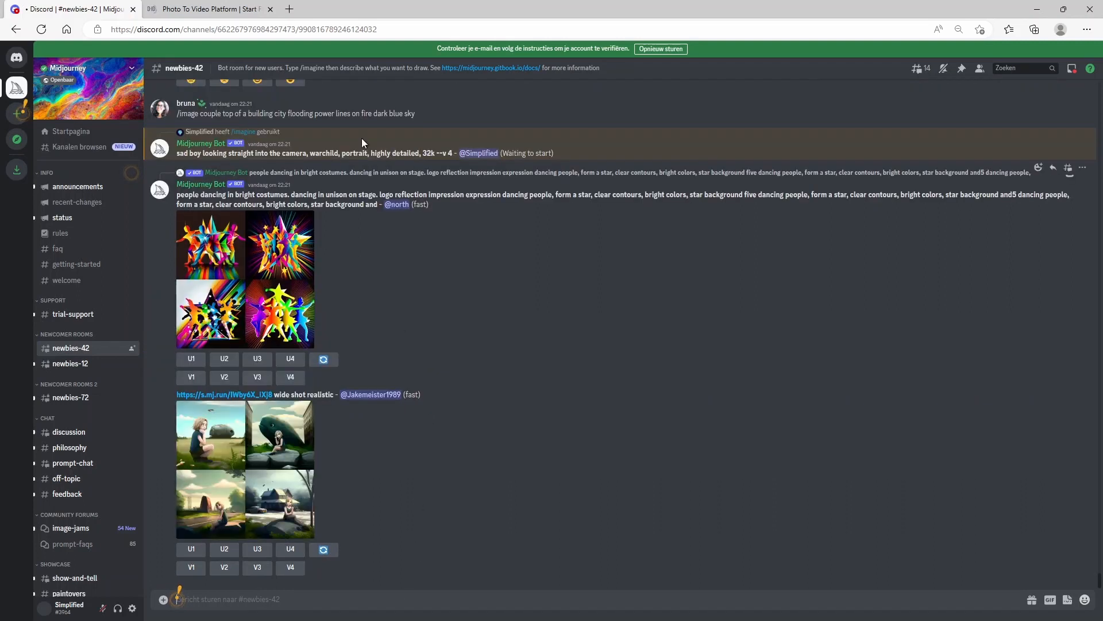
Step: Look over the D-ID photo-to-video page in the other tab before returning to the Midjourney channel
click(190, 10)
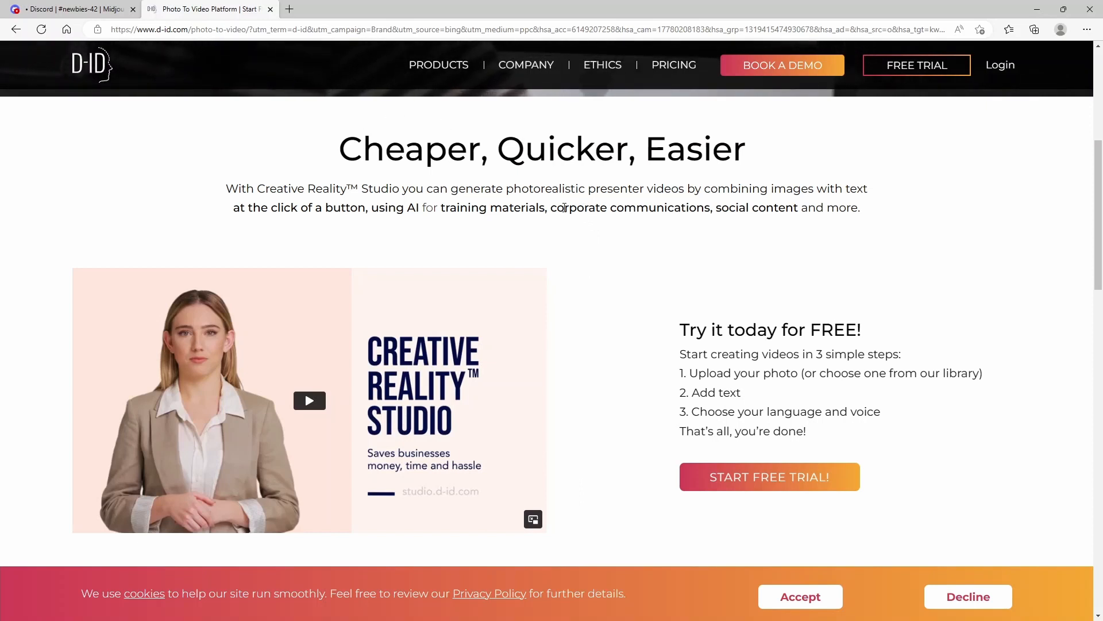
scroll(560, 254, up, 3)
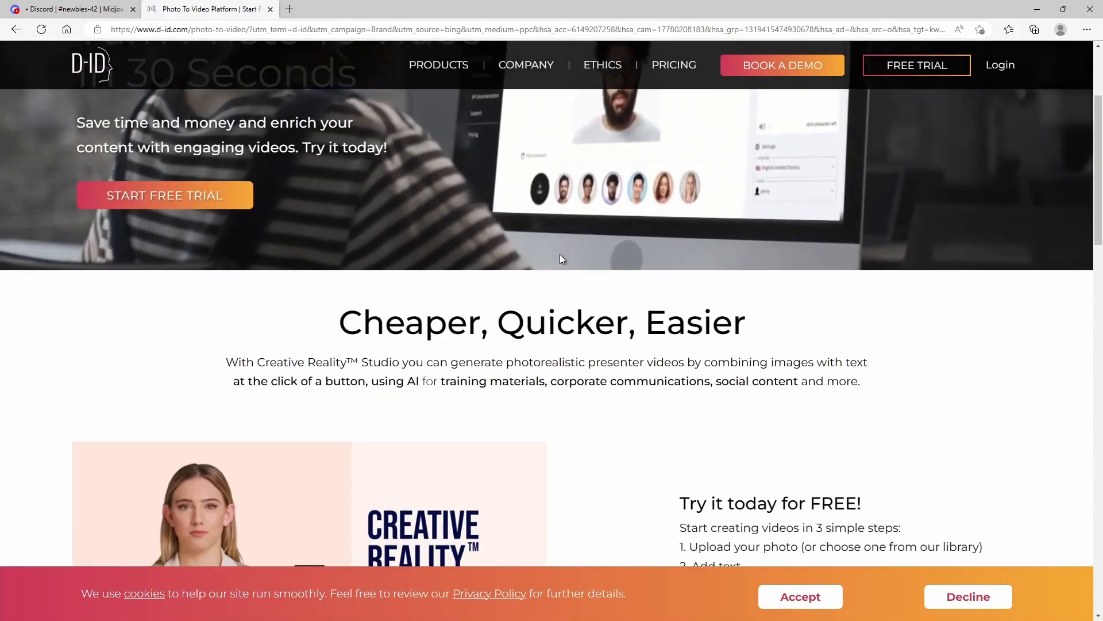
scroll(561, 259, up, 3)
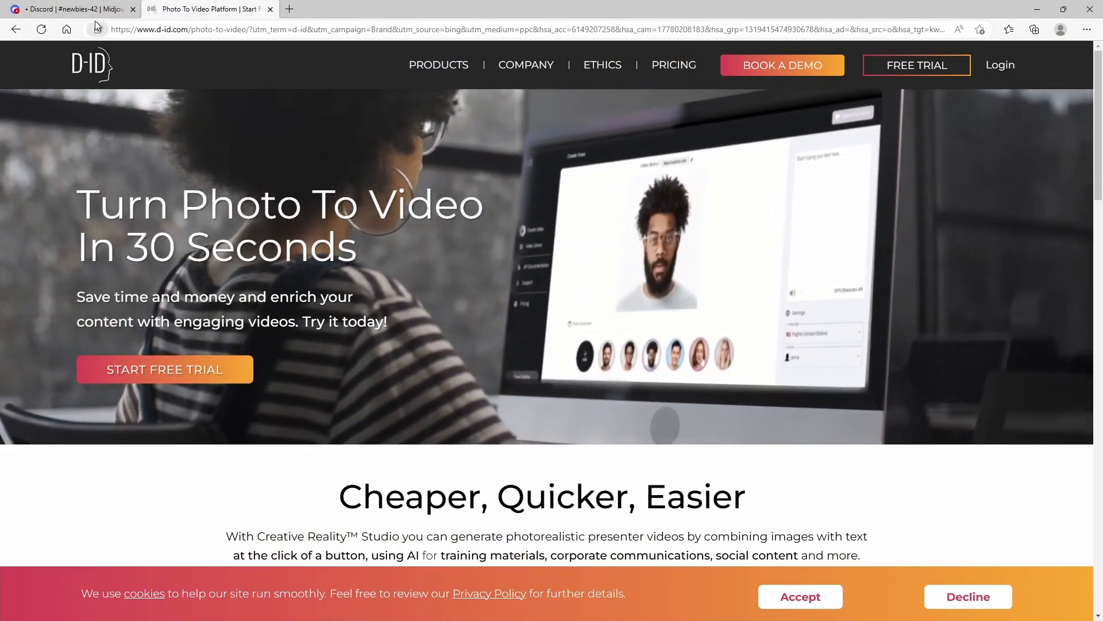
click(78, 9)
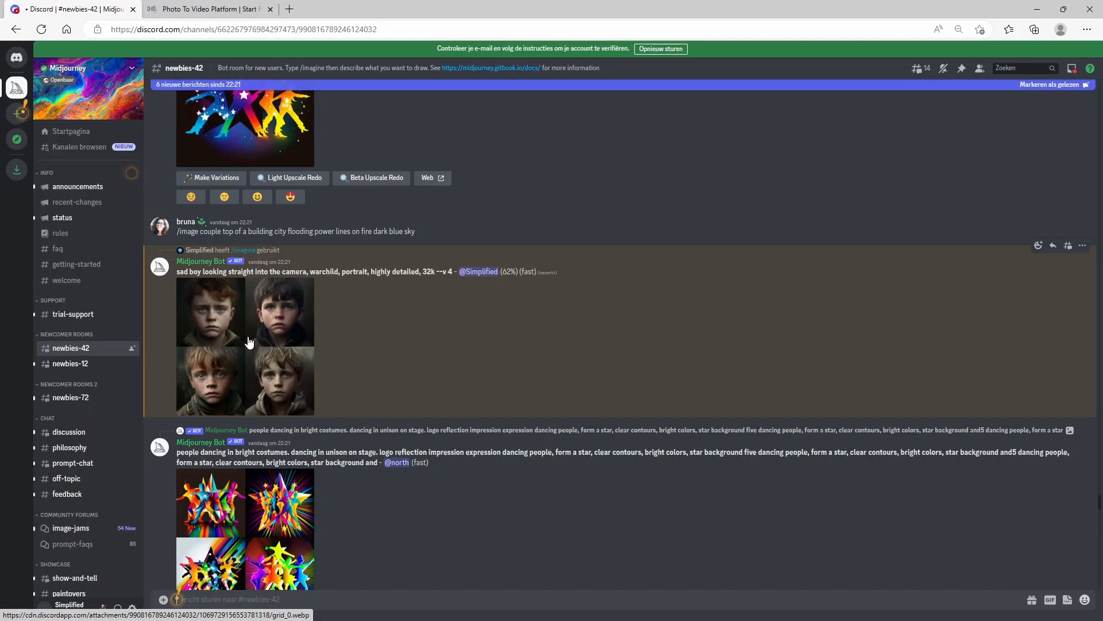
Step: Enlarge the new sad boy grid to compare the portraits and upscale the fourth image
click(249, 340)
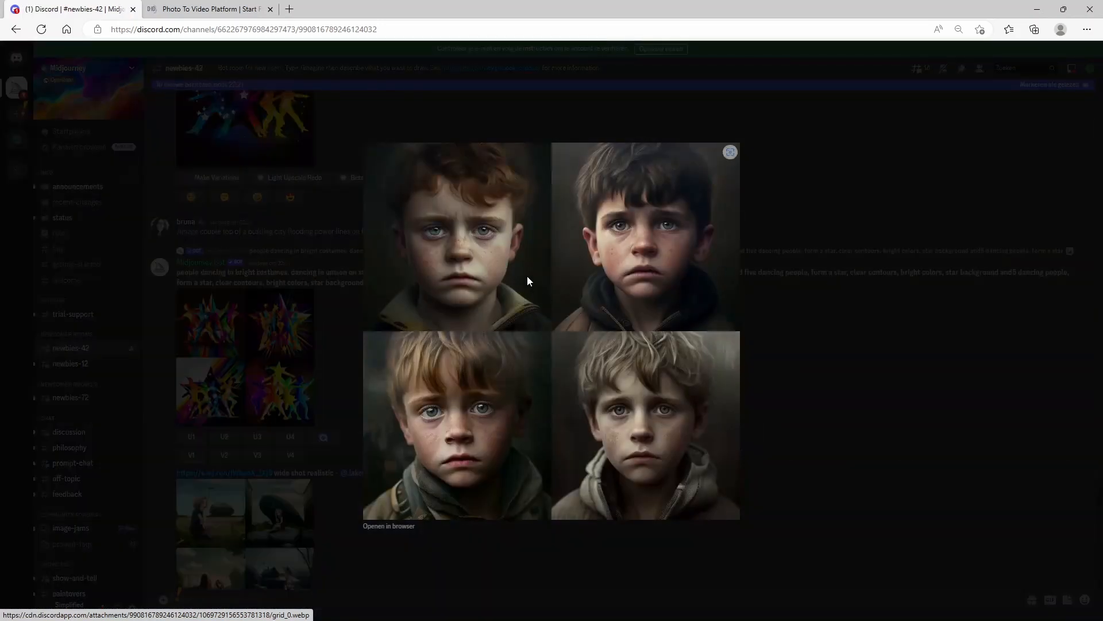
click(816, 351)
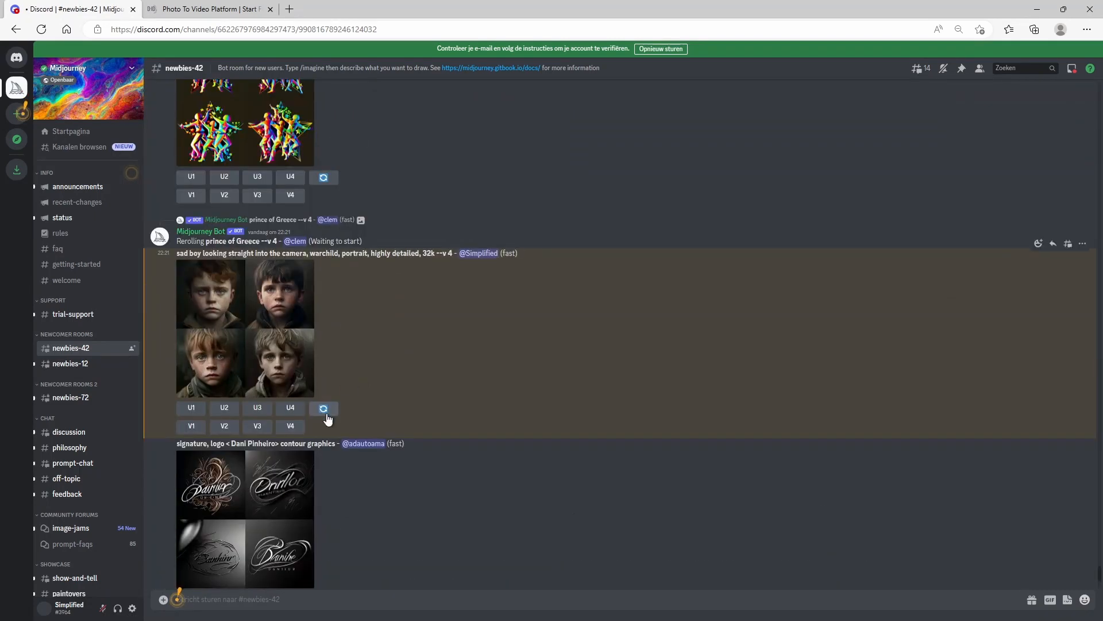
click(292, 412)
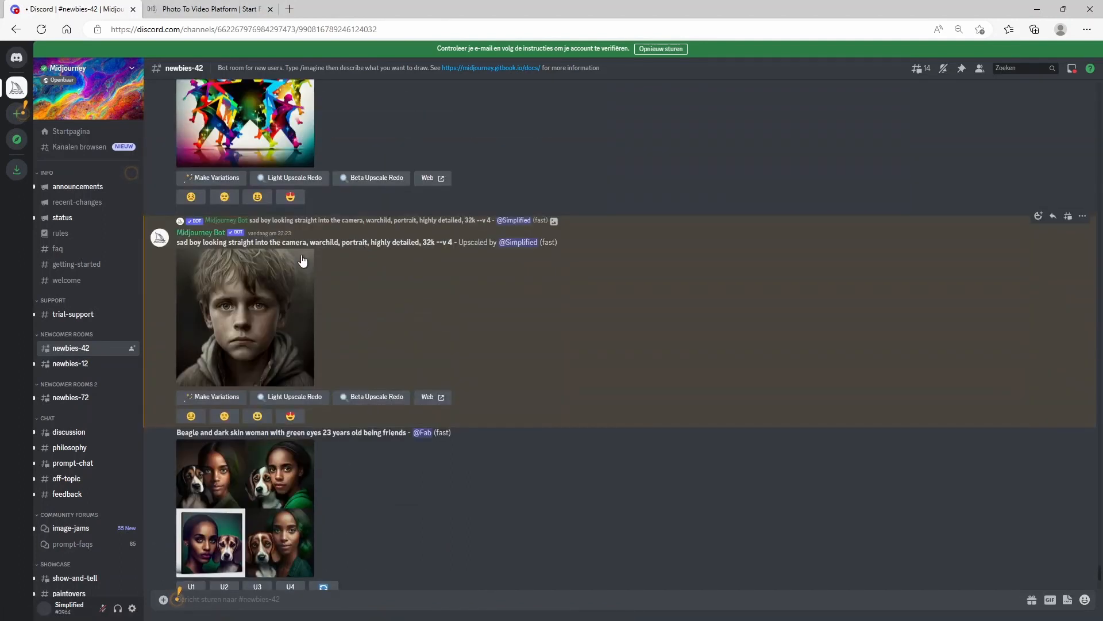
Step: Open the upscaled boy portrait in the browser and save it as a PNG to Downloads
click(260, 309)
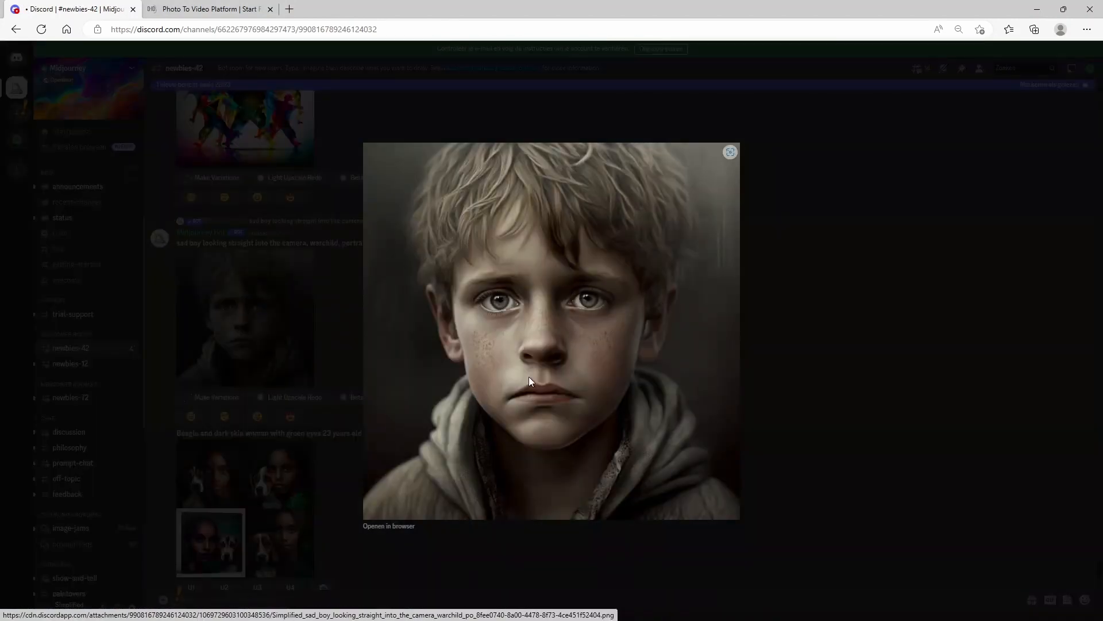
click(395, 526)
right_click(499, 262)
click(544, 294)
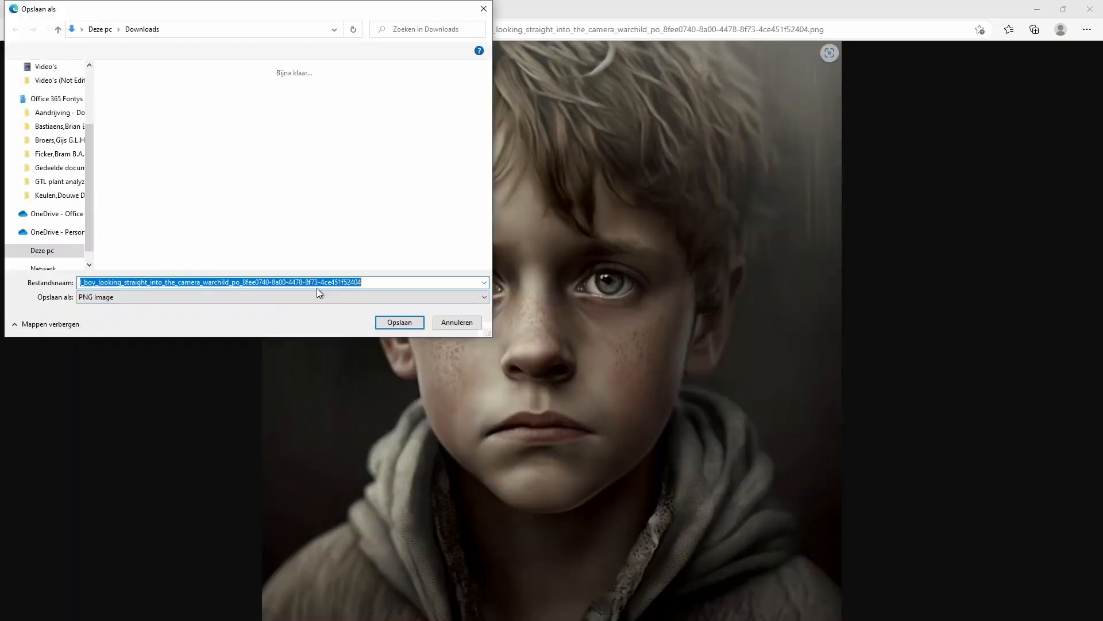
click(399, 321)
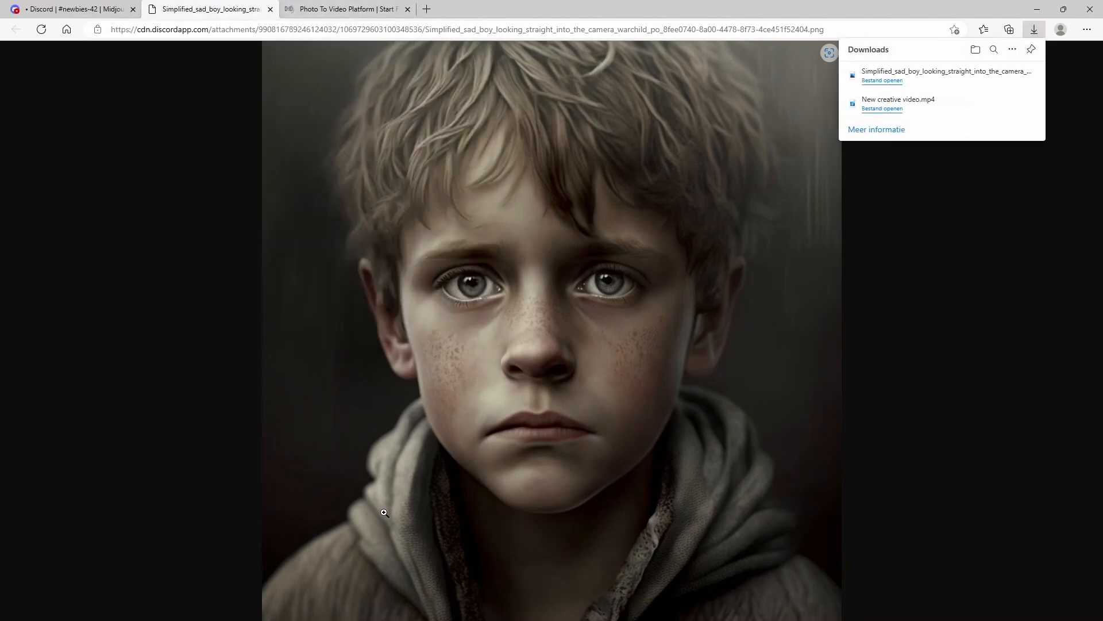
Step: Log in to D-ID Studio from the photo-to-video page and start creating a new video
key(ctrl+Tab)
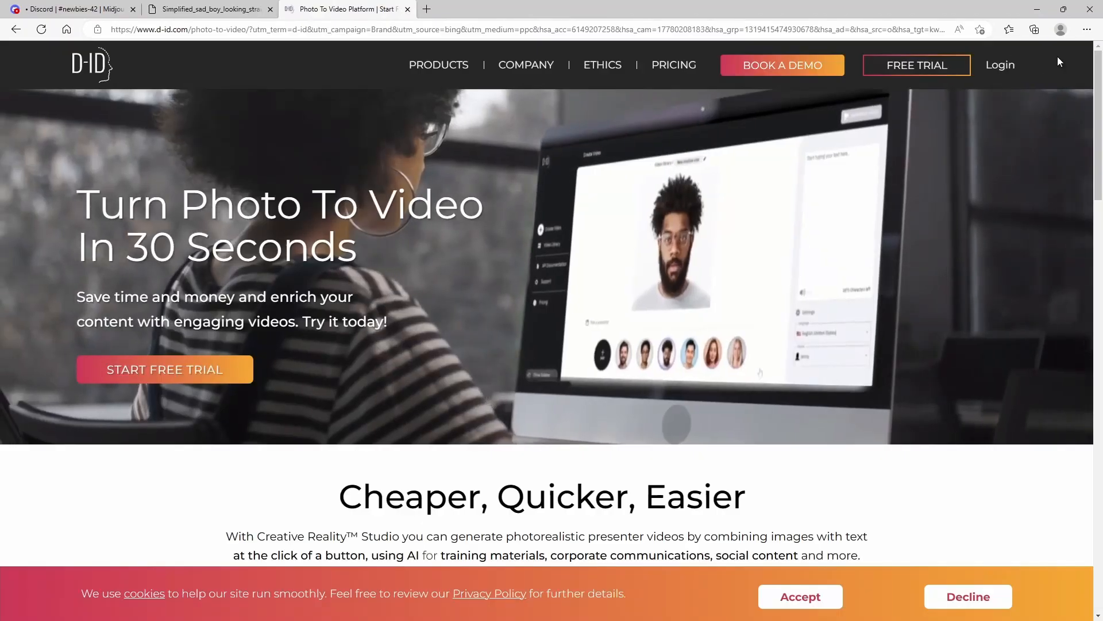
click(1000, 63)
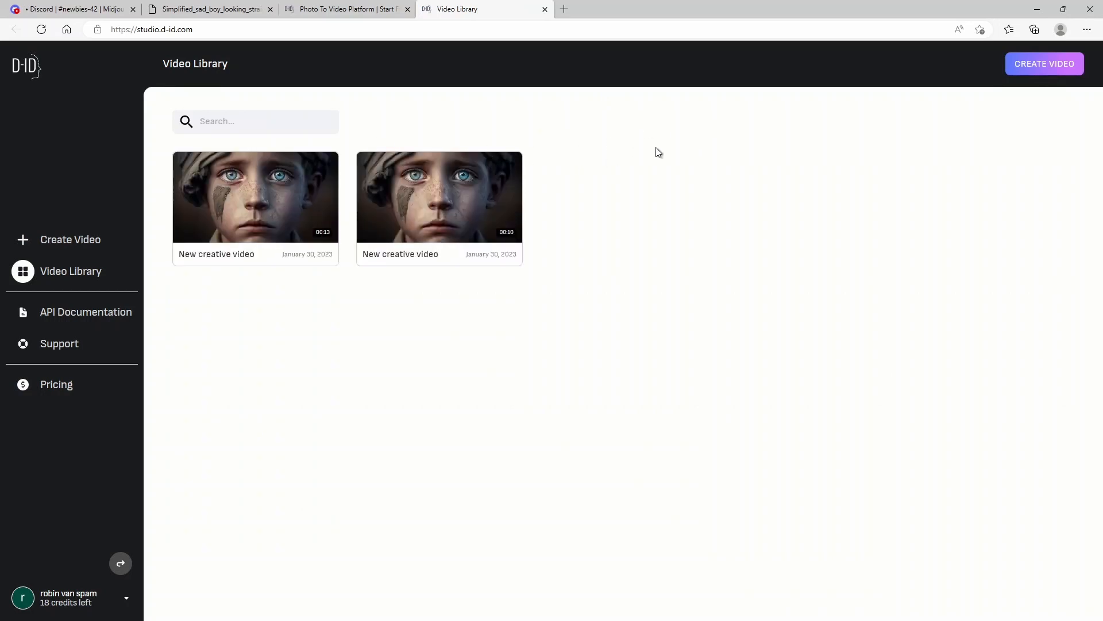
click(1037, 64)
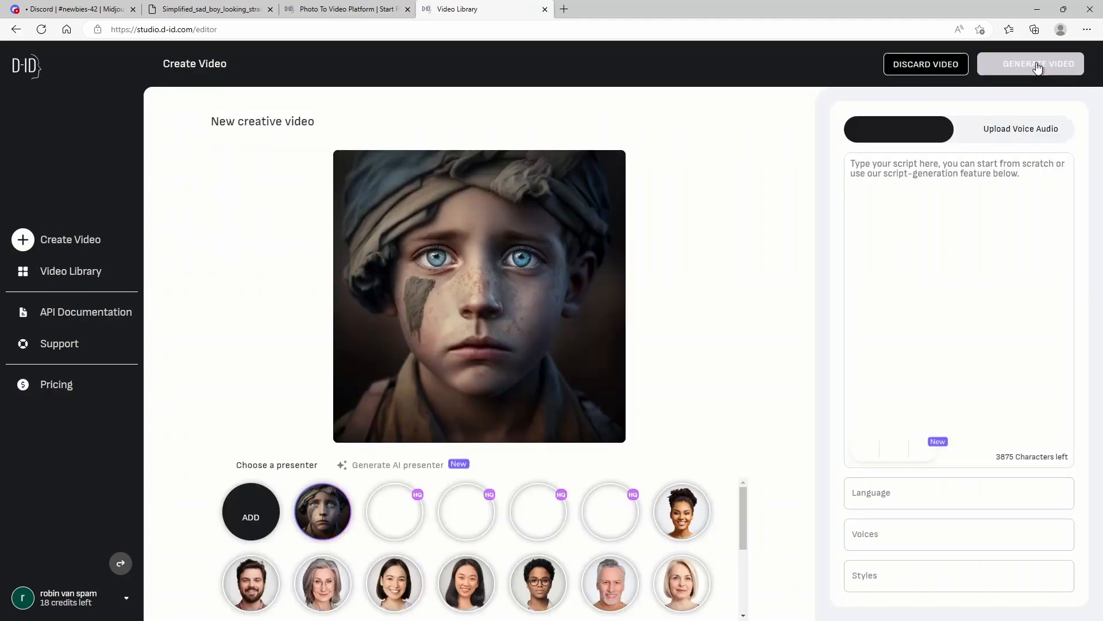
Step: Add the saved boy portrait from Downloads as a new presenter image
click(275, 508)
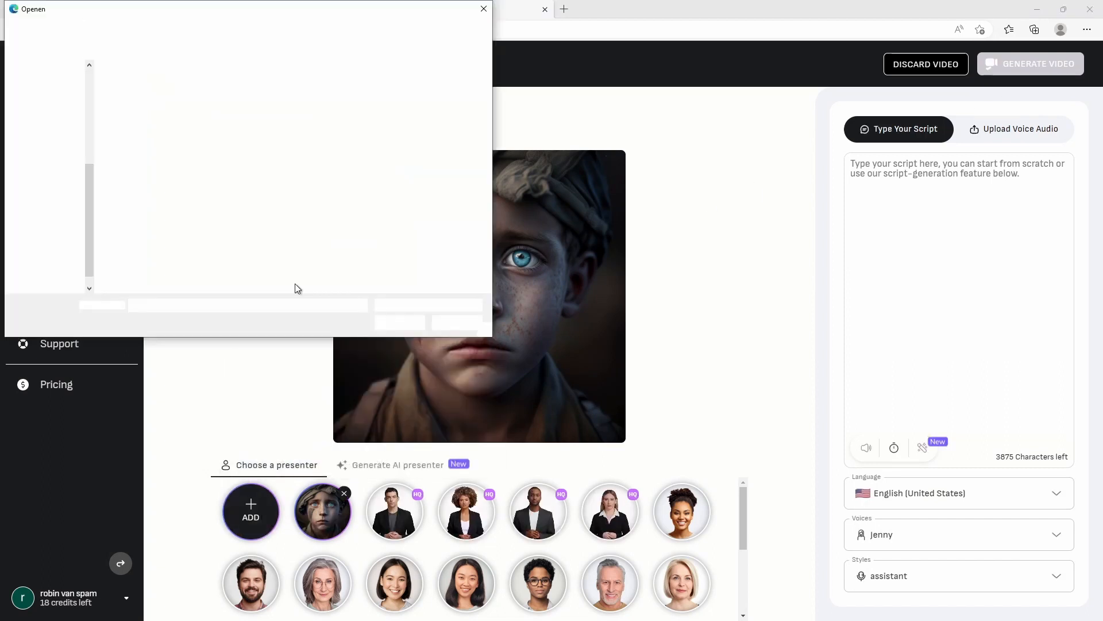
click(56, 220)
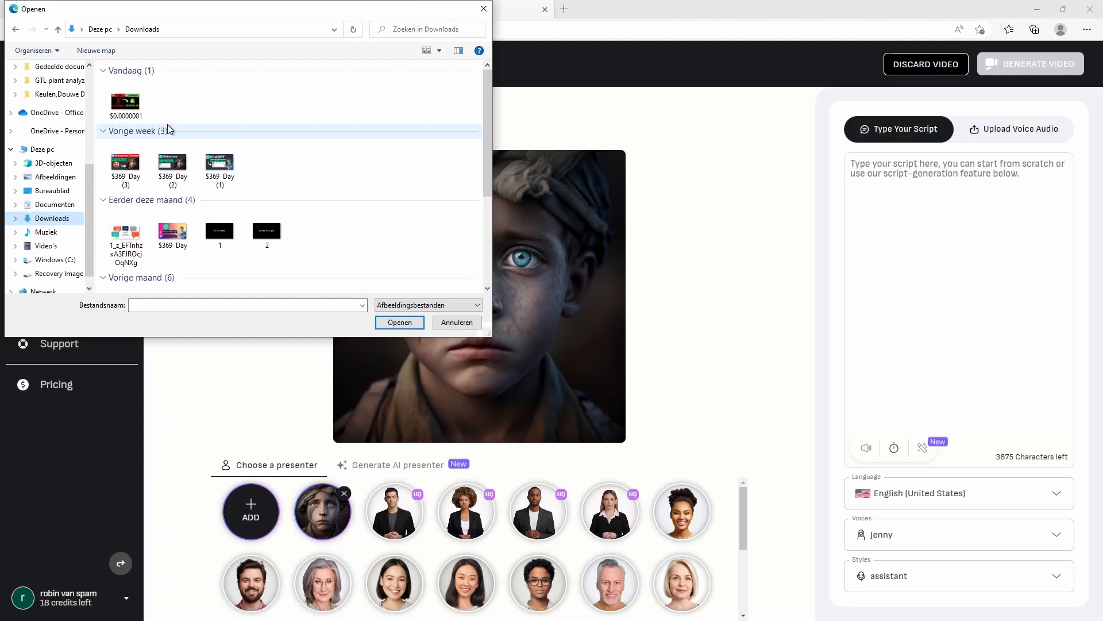
double_click(127, 110)
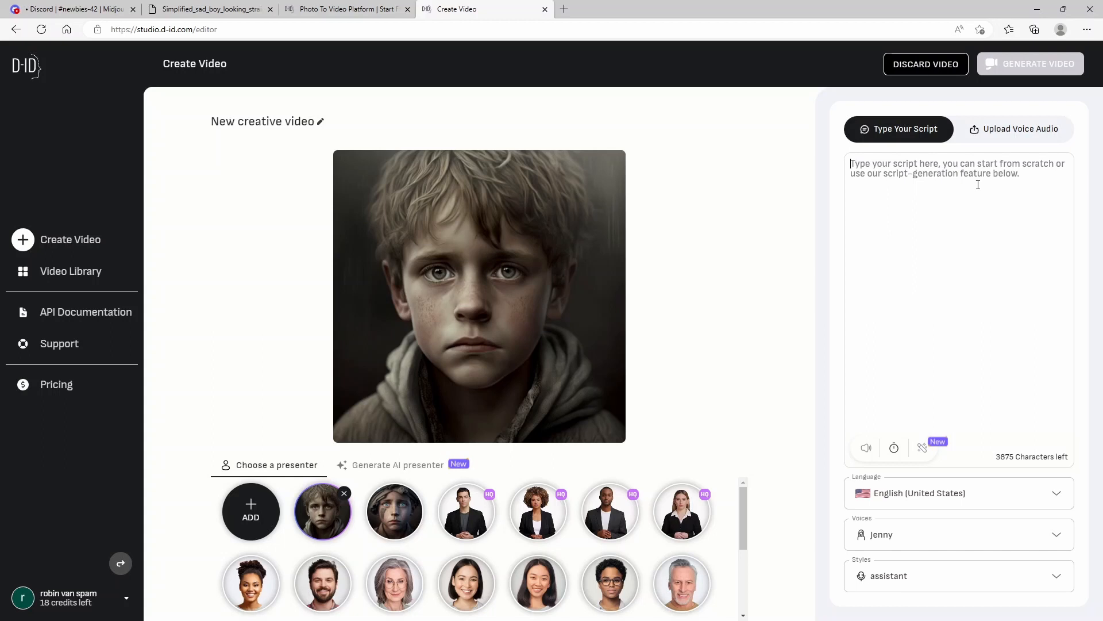
Step: Enter the script "hello my name is john, i'm a sad kid." and preview how it sounds
text(hello my name i)
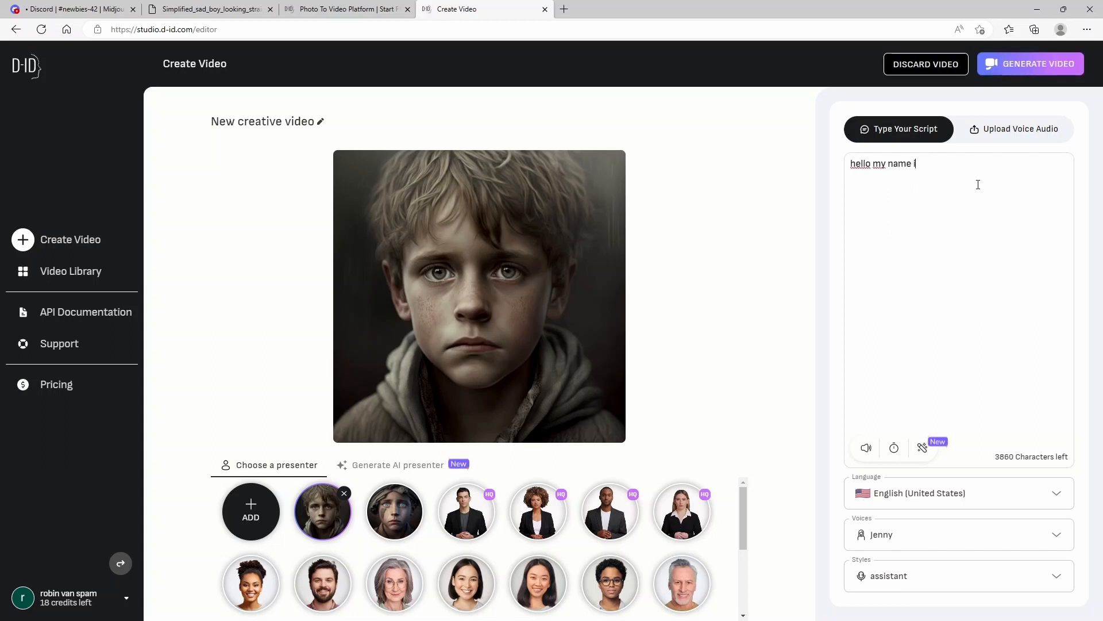
text(s john, i'm a sad kid.)
click(866, 448)
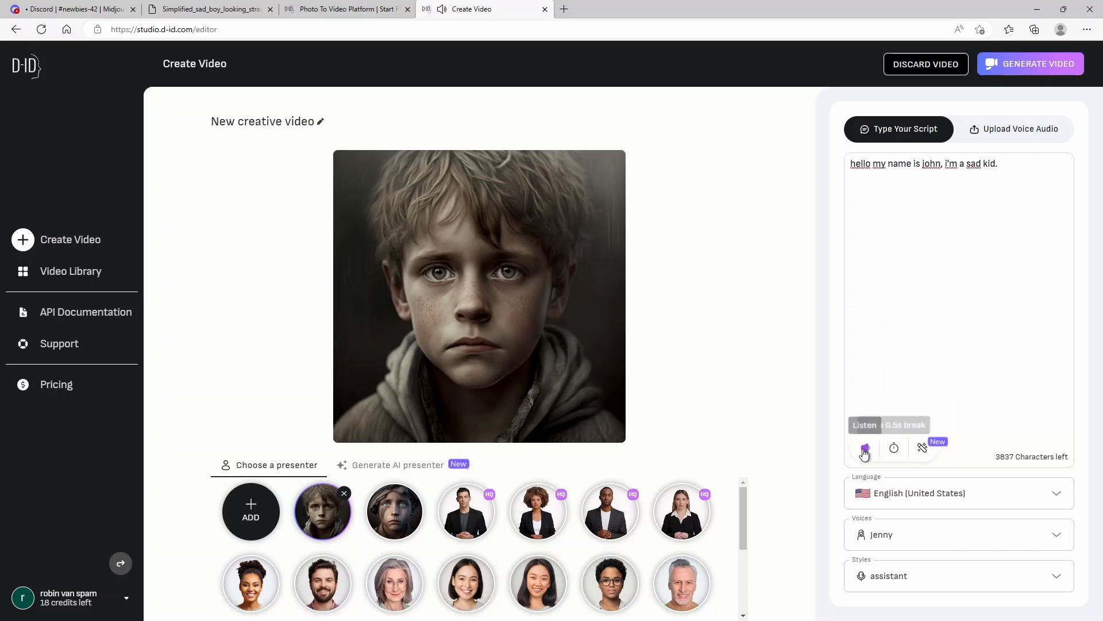
Step: Set the narration voice to Guy and the speaking style to sad
click(1056, 535)
scroll(941, 453, down, 5)
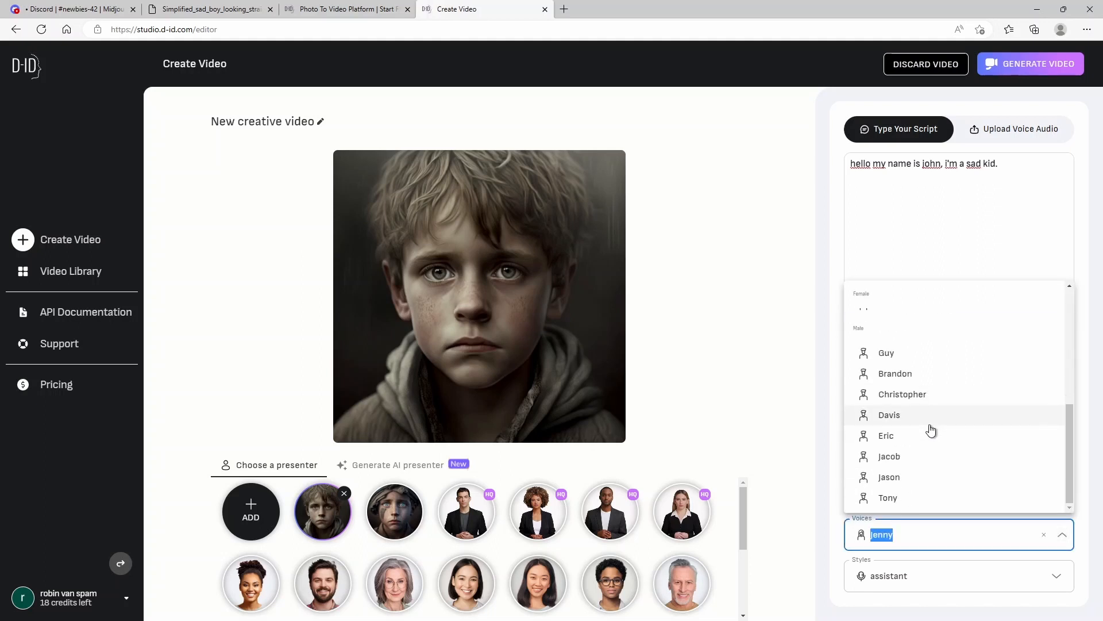
click(907, 354)
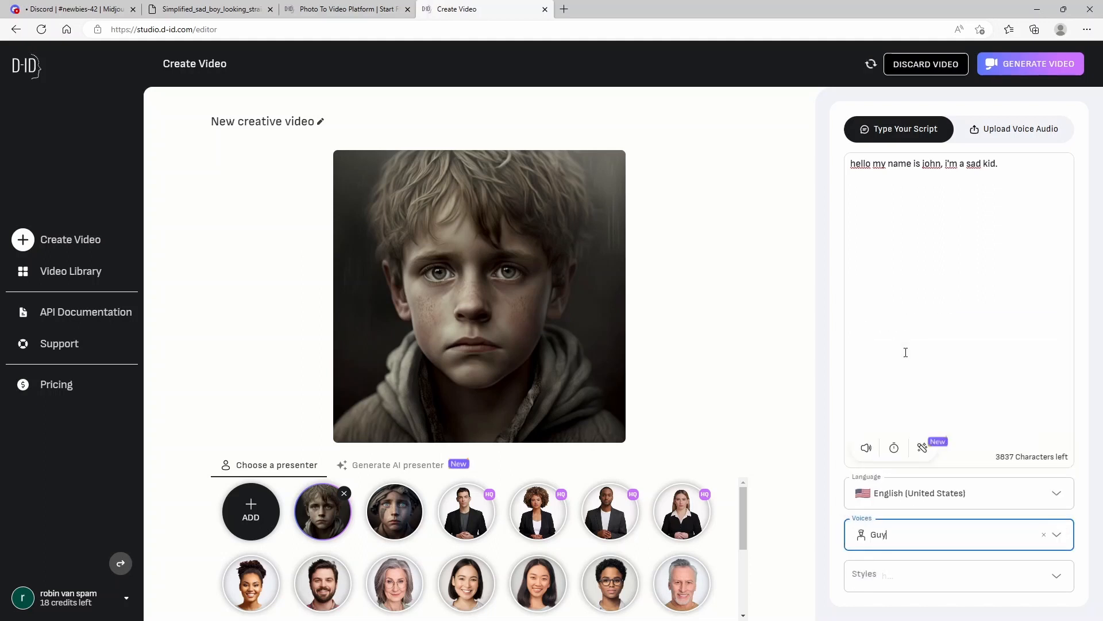
click(1044, 572)
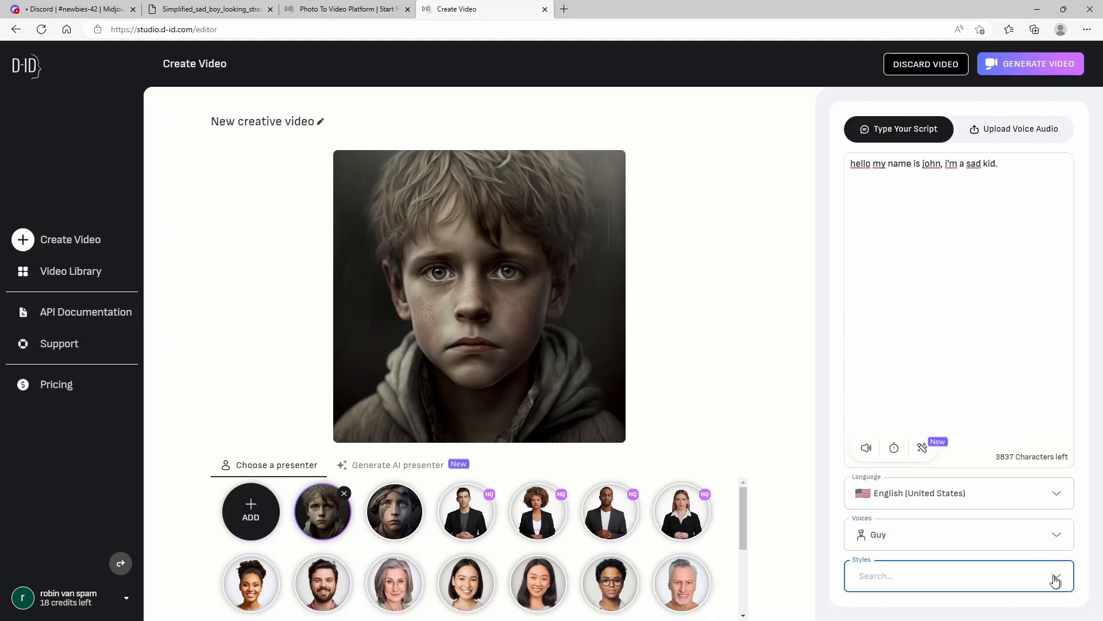
click(1055, 576)
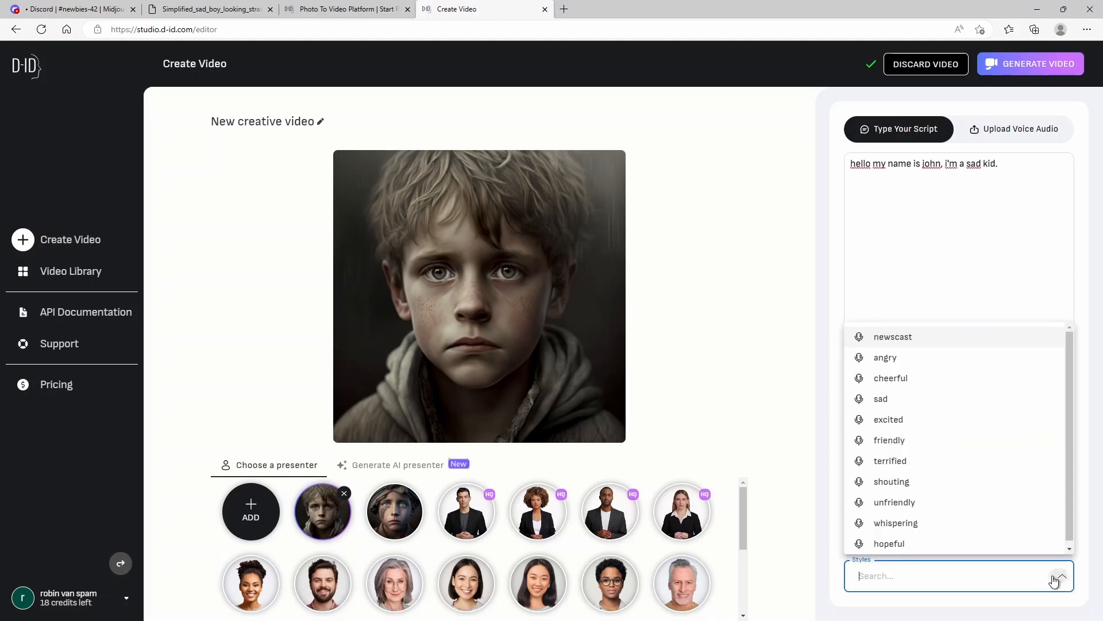
click(888, 400)
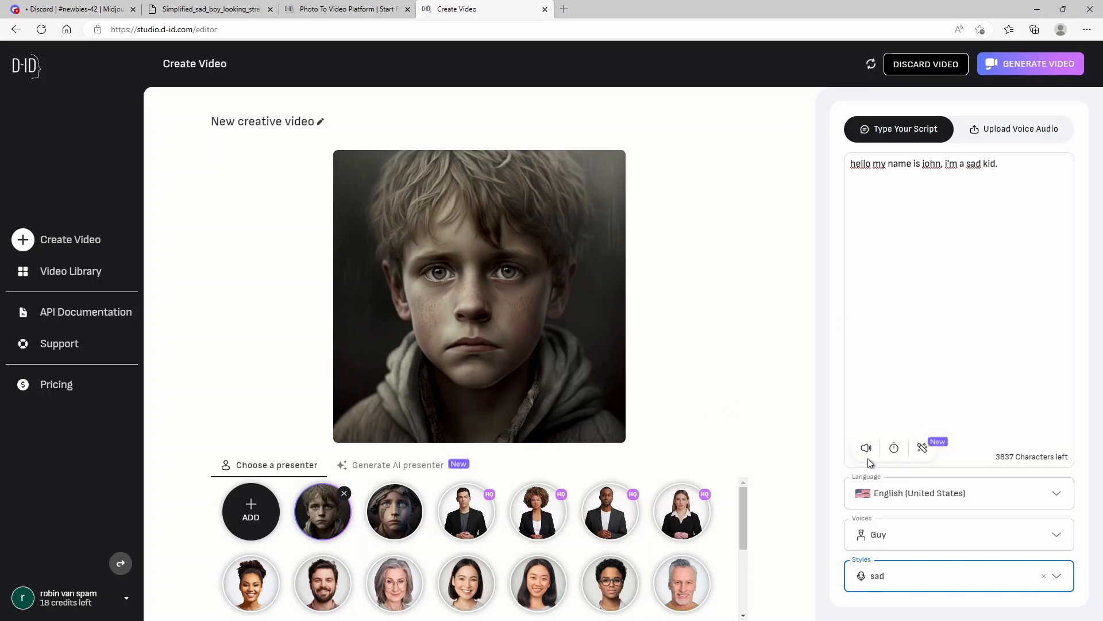
Step: Preview the narration again and generate the video for 1 credit
click(866, 449)
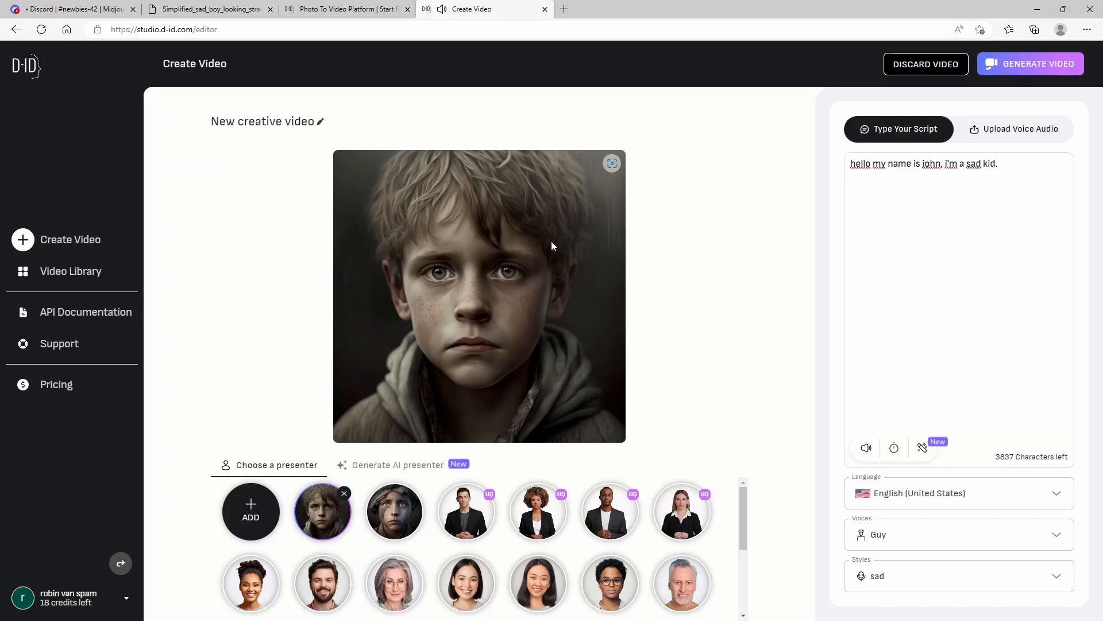
click(1034, 68)
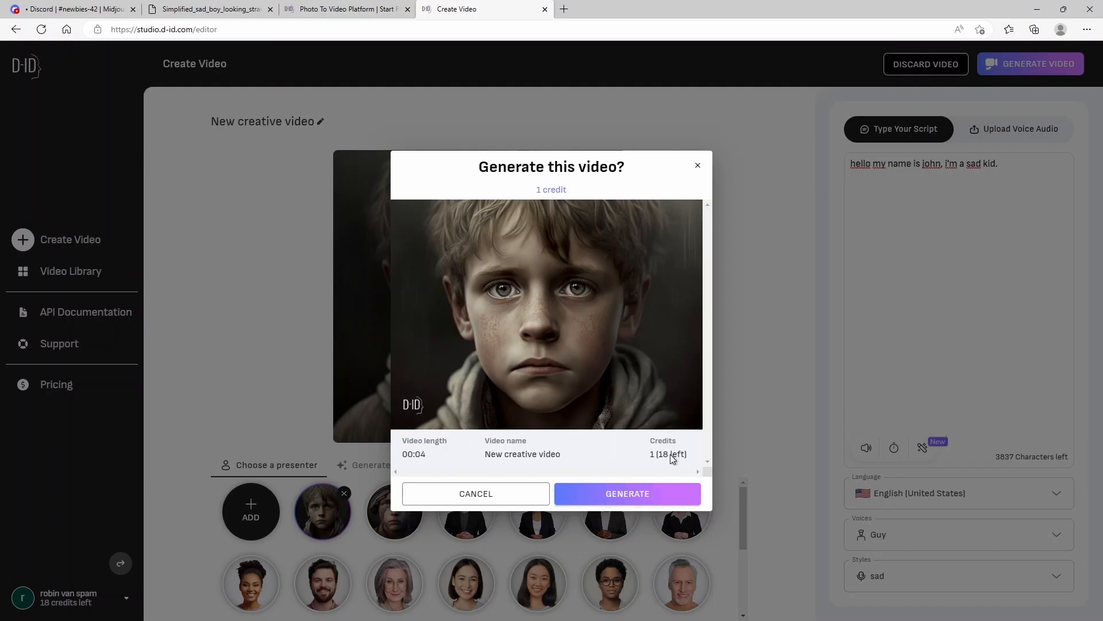
click(625, 498)
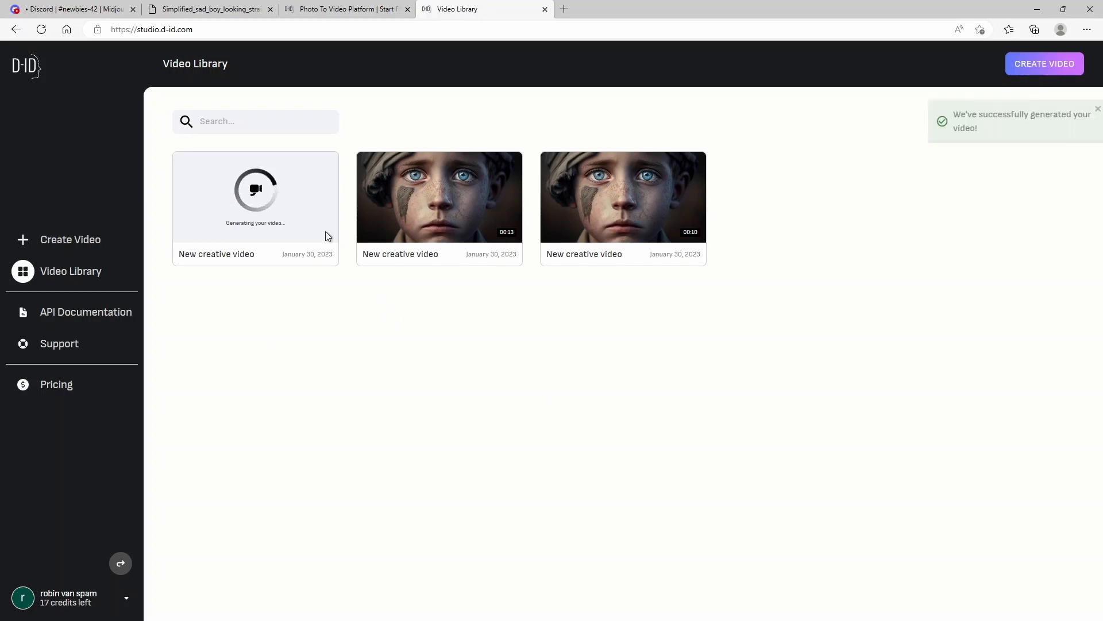
Step: Play the newly generated boy video in the library and compare it with an earlier video
mouse_move(257, 198)
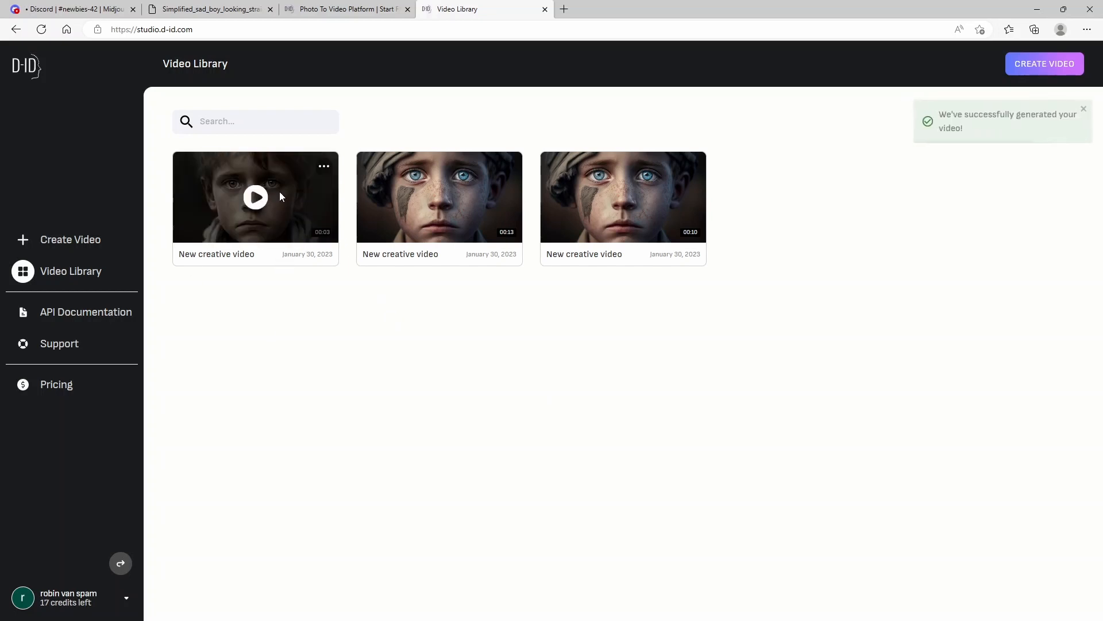
click(256, 198)
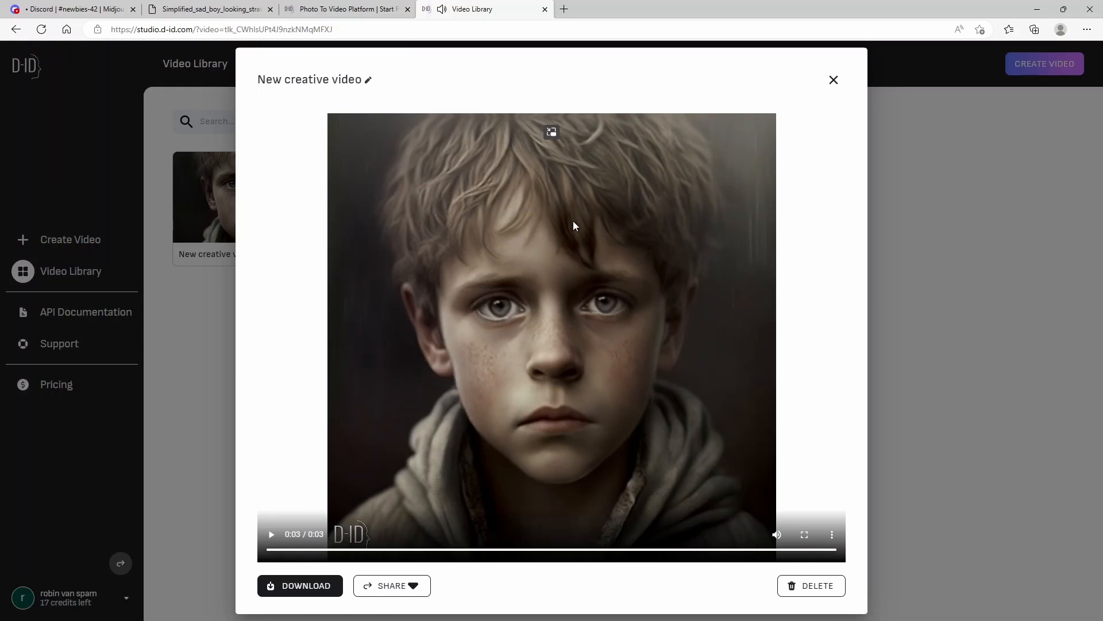
click(834, 81)
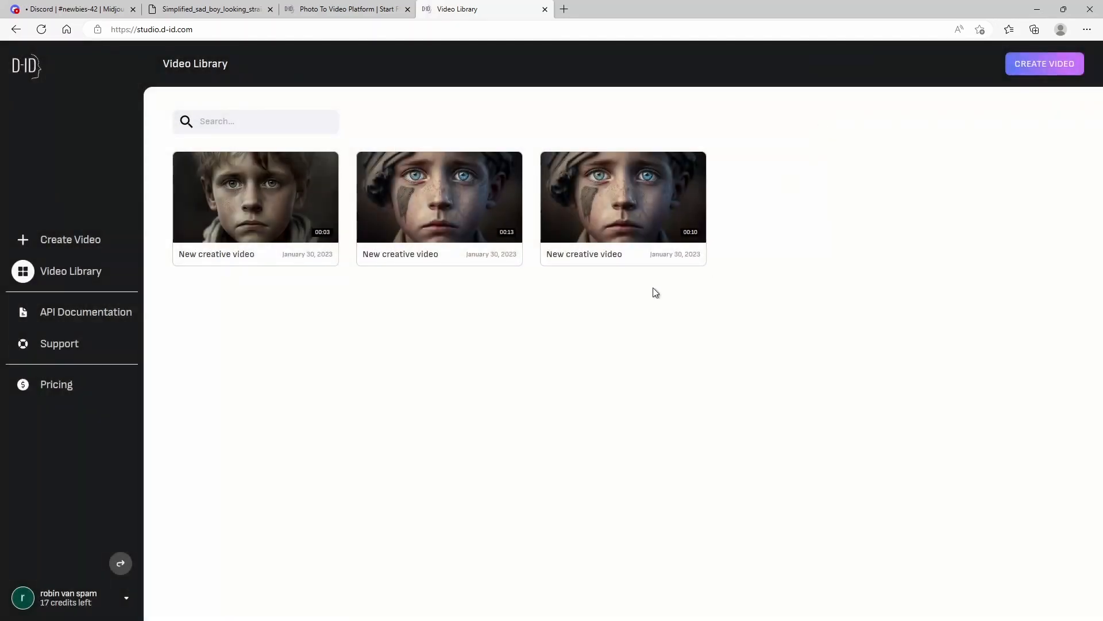
click(463, 198)
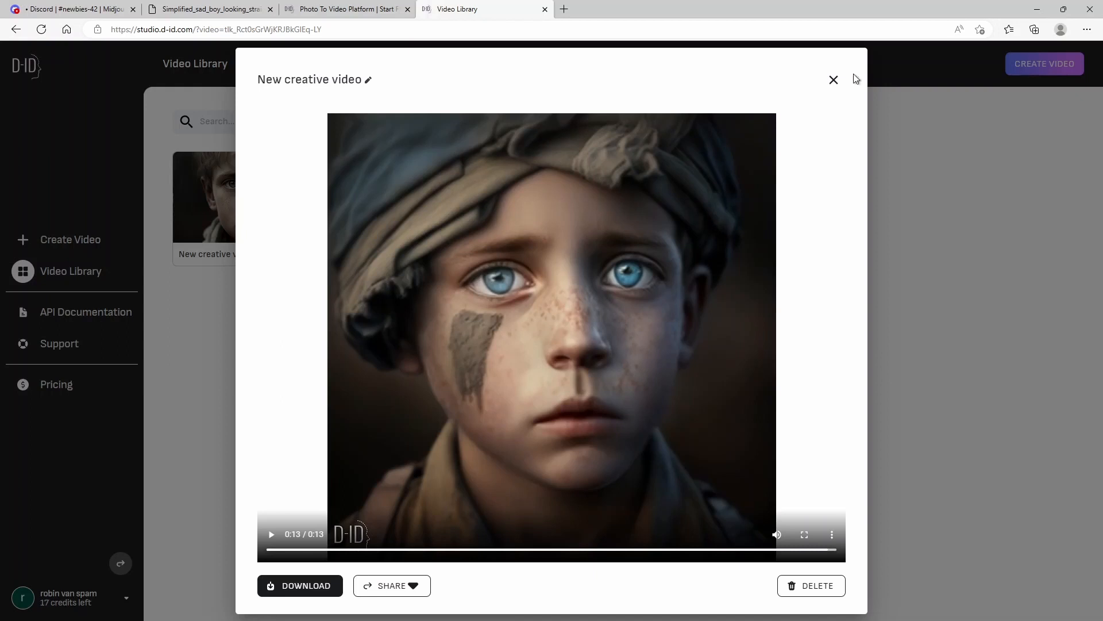
click(834, 79)
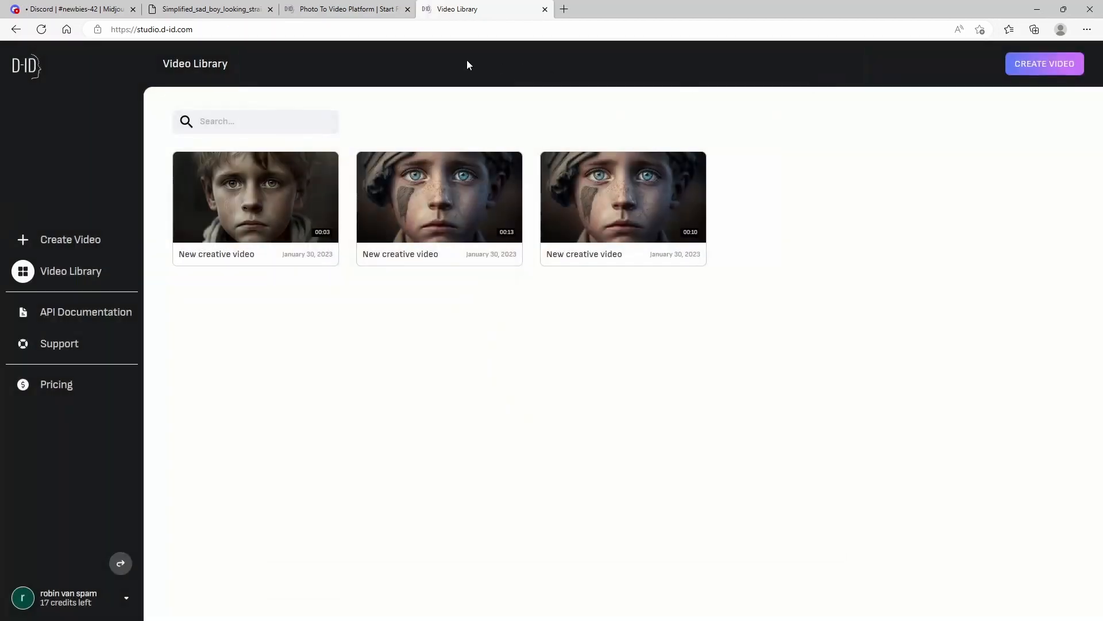
Step: Start another new video and open the option to upload your own voice audio
click(1044, 68)
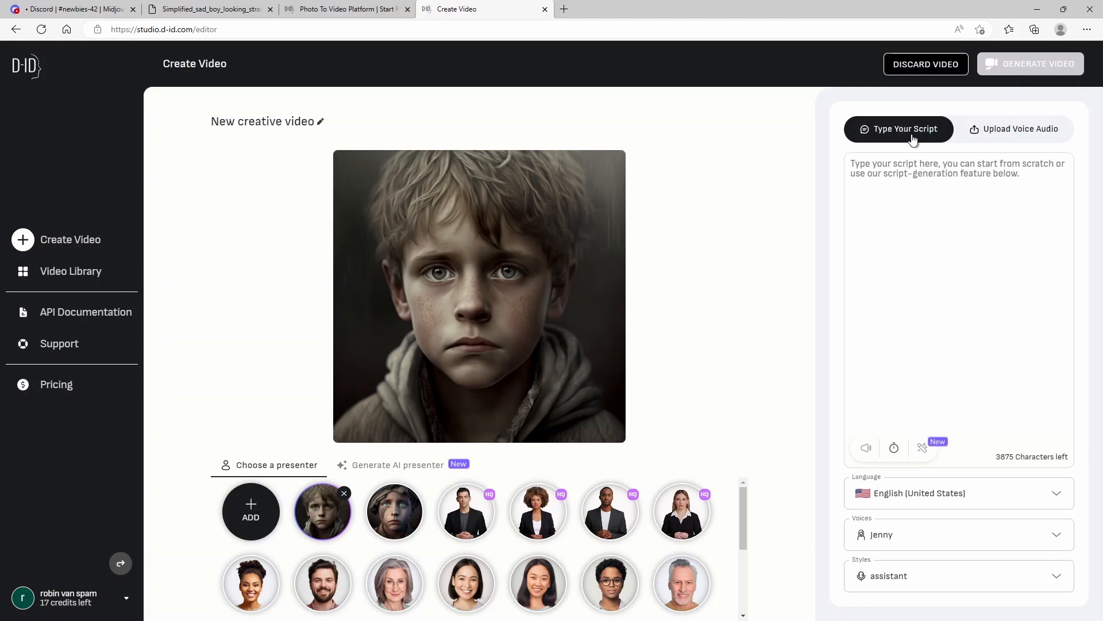
click(1028, 135)
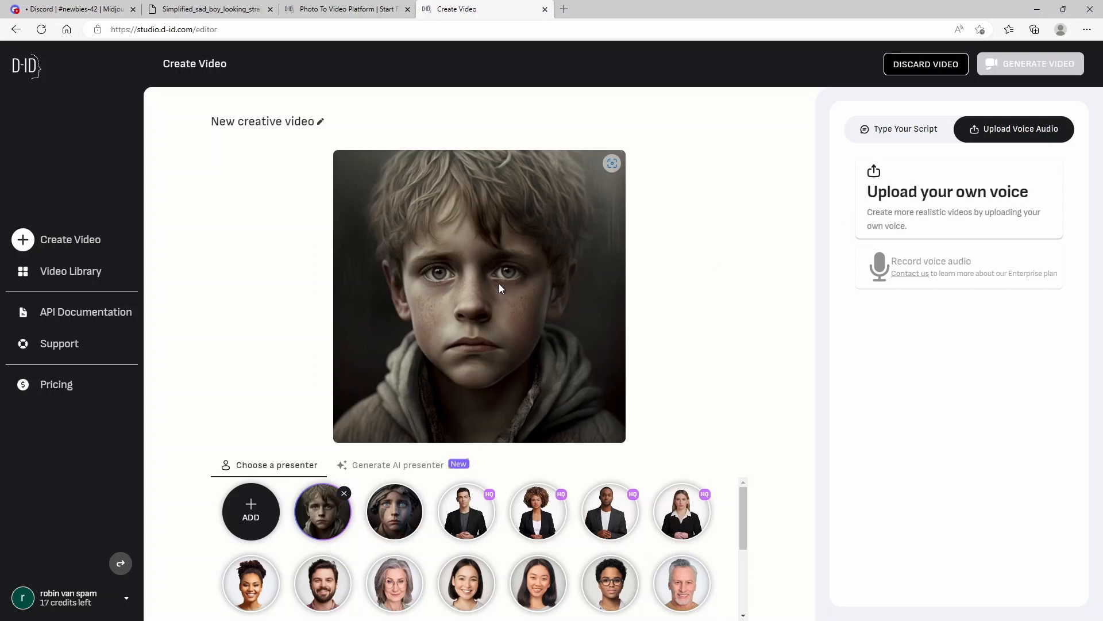
Step: Switch to the Discord Midjourney tab and close the enlarged boy portrait
click(96, 11)
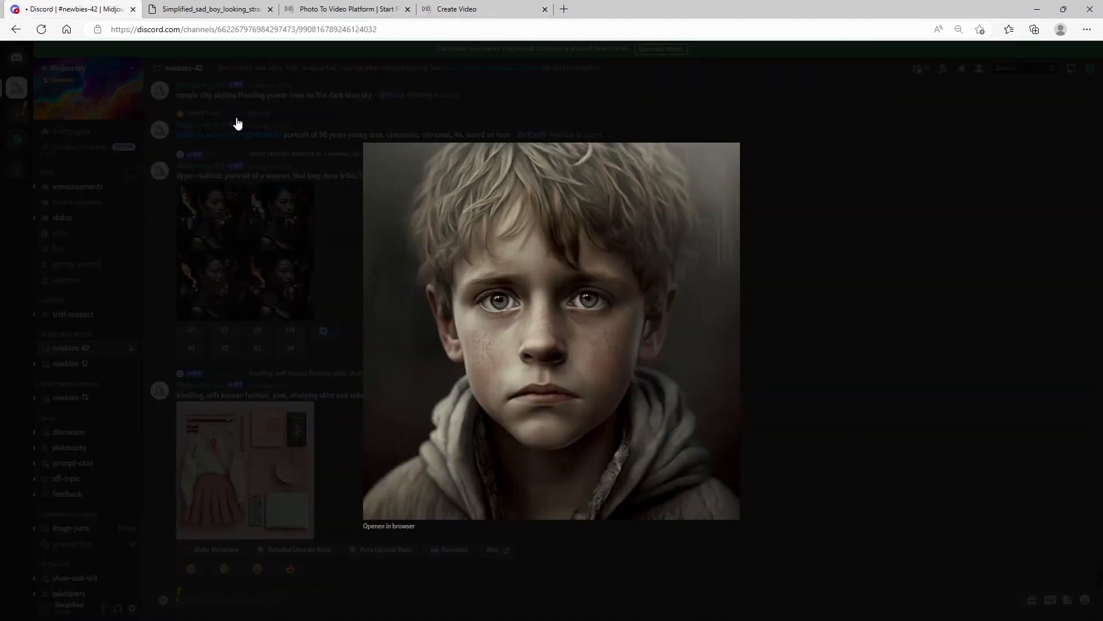
click(863, 177)
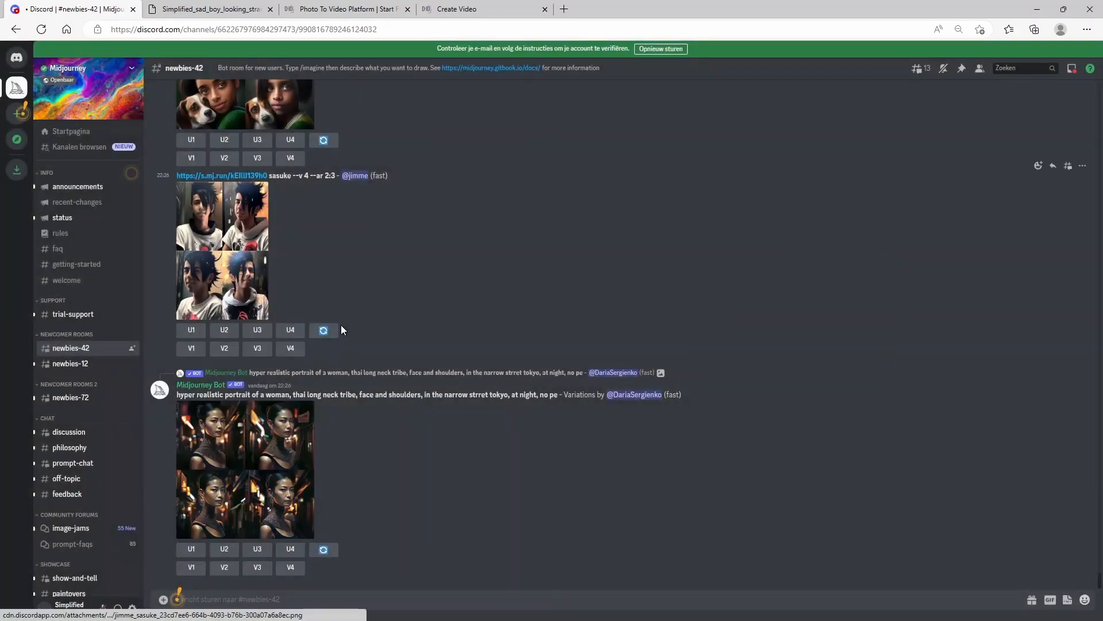